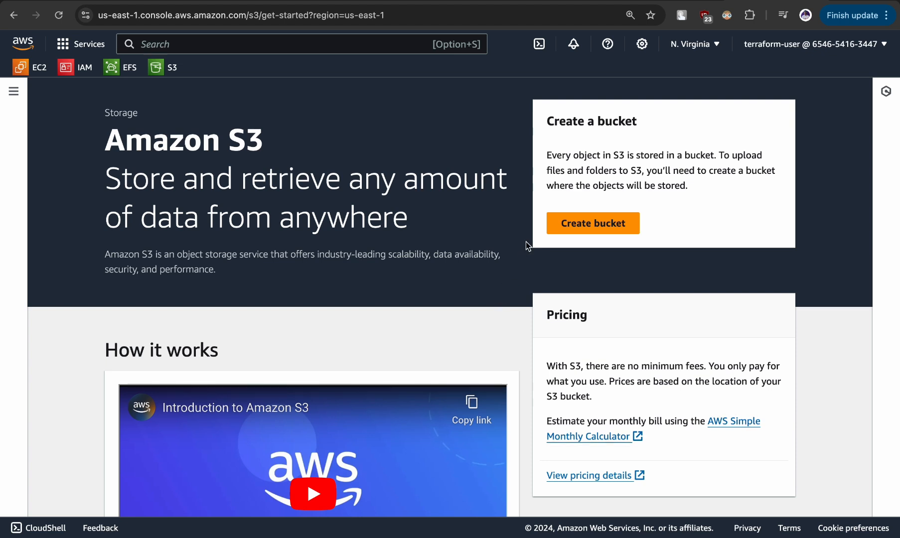
# Start a new general purpose S3 bucket and name it with the owner's handle followed by "new-demo"
pyautogui.click(571, 234)
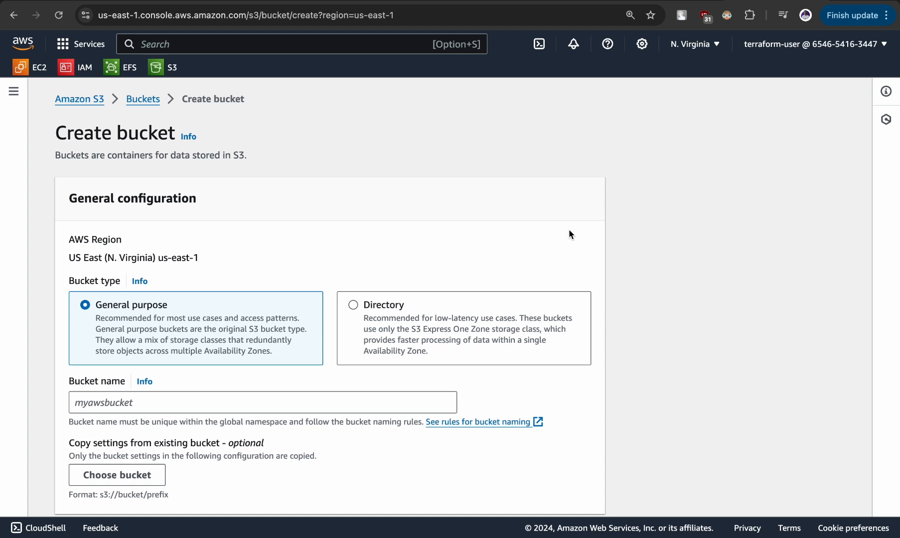
pyautogui.scroll(-3, 569, 233)
pyautogui.click(83, 309)
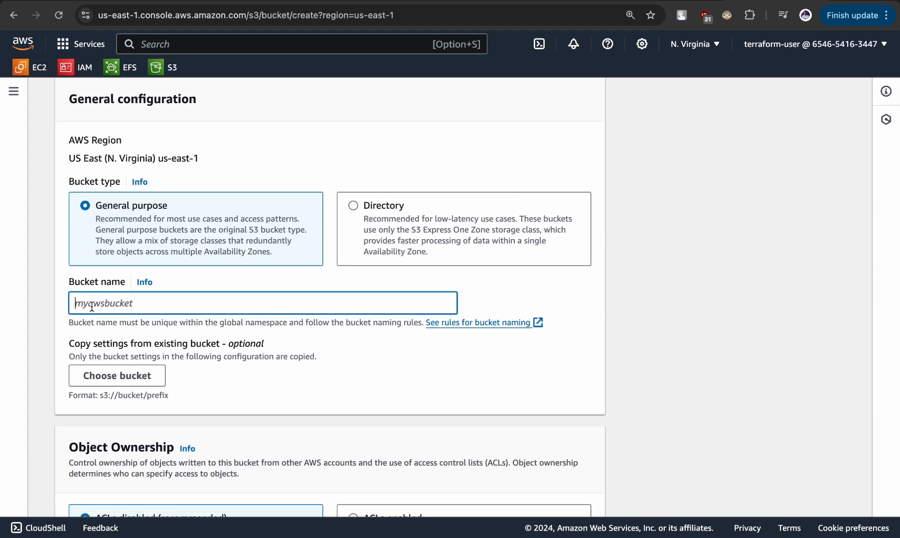
pyautogui.write('theshubham')
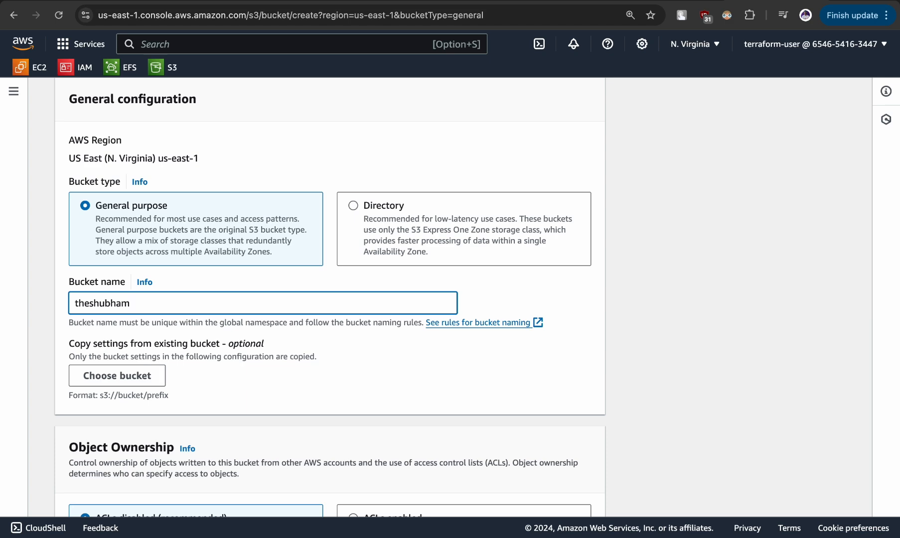
pyautogui.write('new-demo')
# Enable versioning for the new bucket, create it and open it from the bucket list
pyautogui.scroll(-5, 149, 346)
pyautogui.scroll(-12, 151, 347)
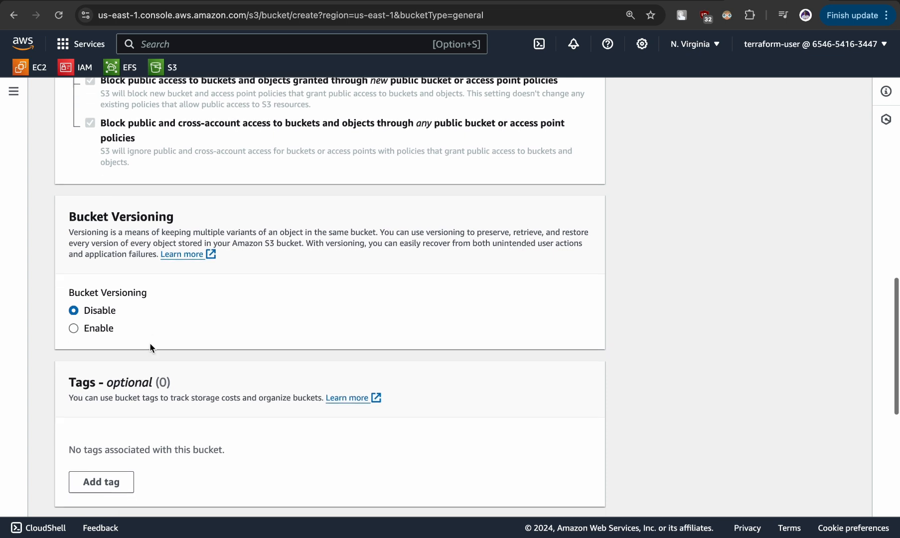
pyautogui.moveTo(72, 195); pyautogui.dragTo(250, 214)
pyautogui.click(250, 214)
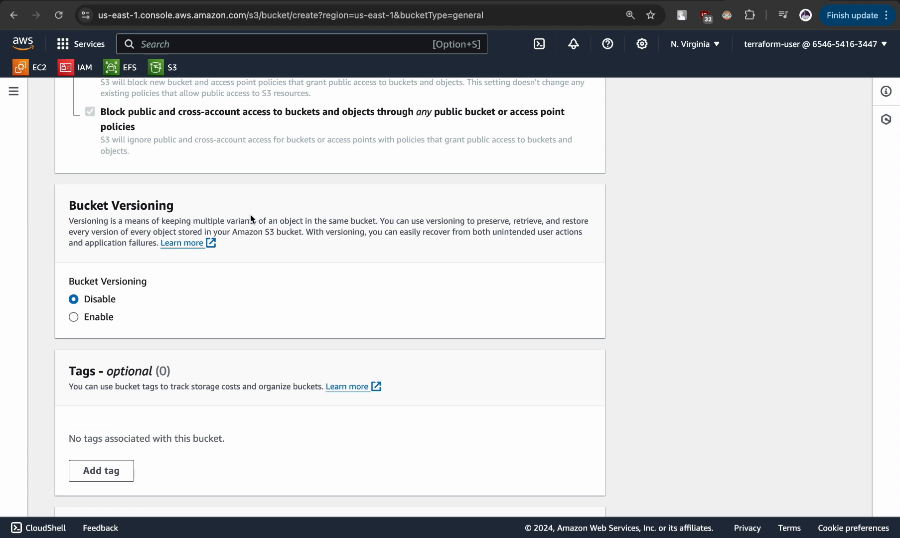
pyautogui.click(75, 317)
pyautogui.scroll(-10, 427, 339)
pyautogui.click(541, 500)
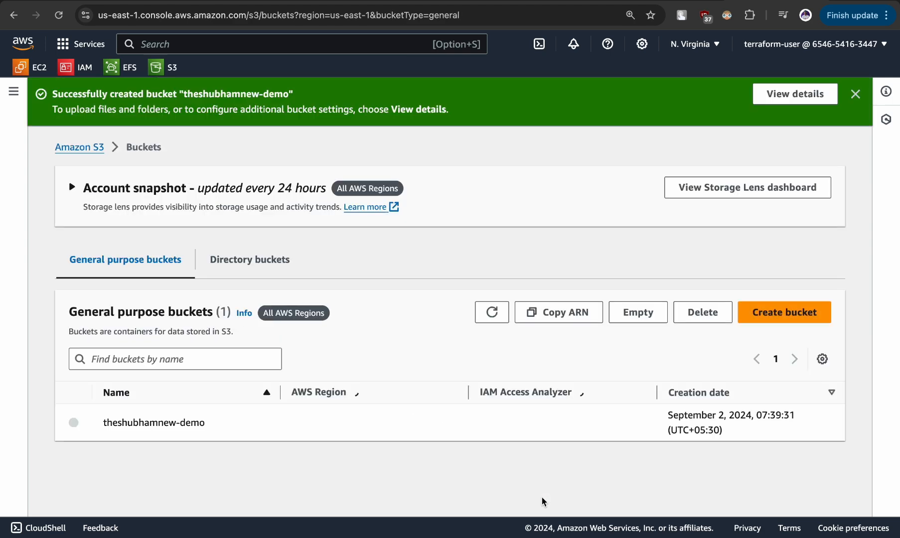
pyautogui.click(144, 423)
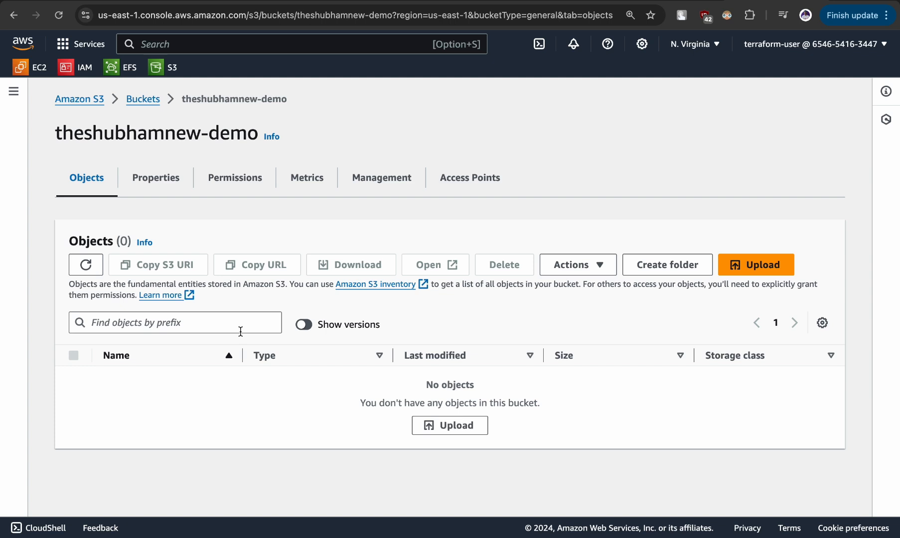
# Search the services for "sqs", add Simple Queue Service to the favourites and open its console
pyautogui.click(145, 45)
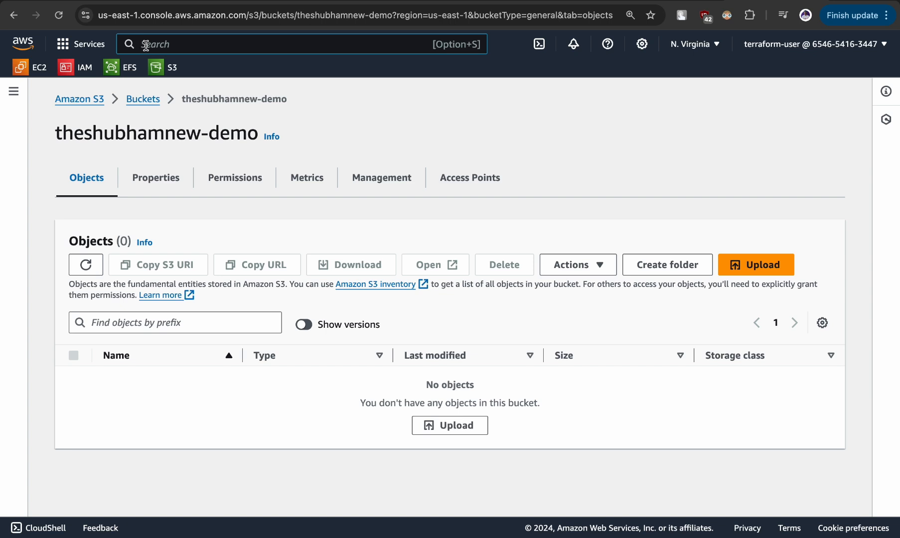
pyautogui.write('sqs')
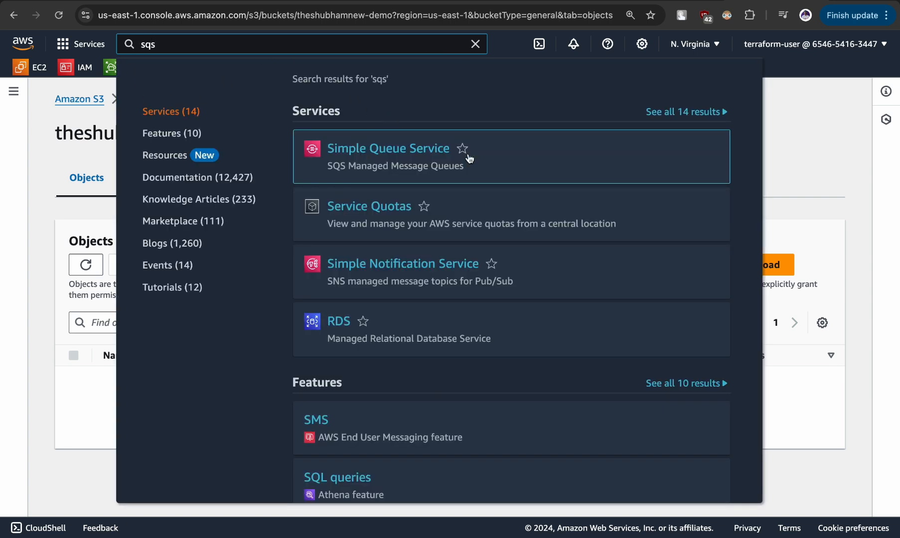
pyautogui.click(462, 148)
pyautogui.click(55, 135)
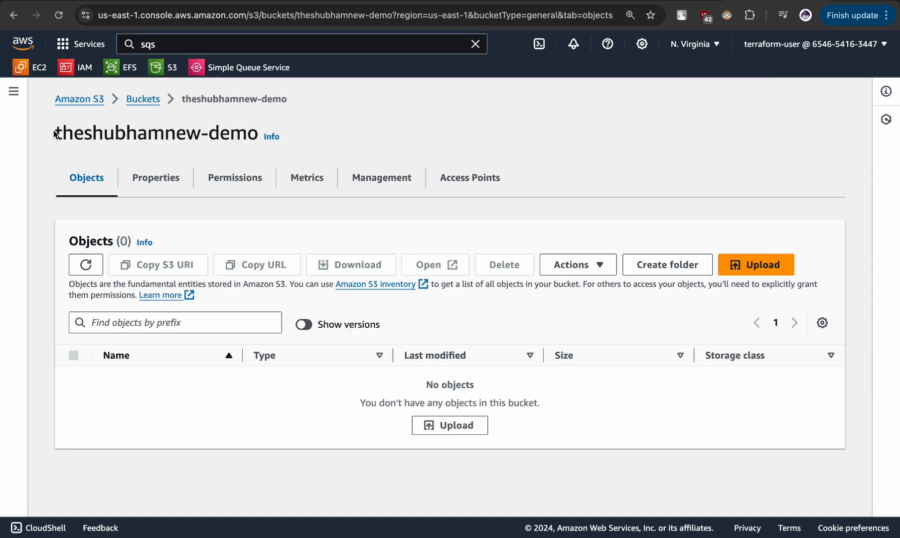
pyautogui.click(260, 69)
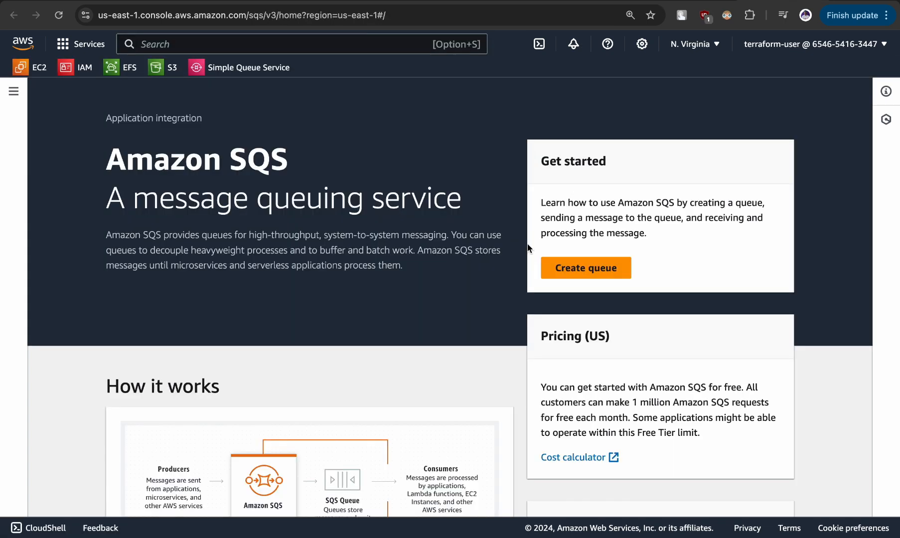
# Create a Standard SQS queue named "events3-queue" with the default configuration, encryption and access policy
pyautogui.click(570, 279)
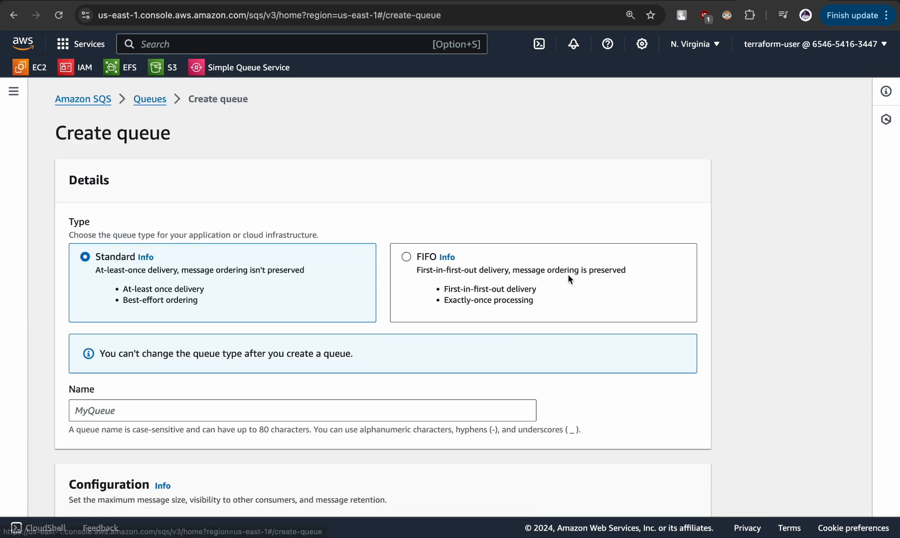
pyautogui.scroll(-3, 155, 325)
pyautogui.click(131, 329)
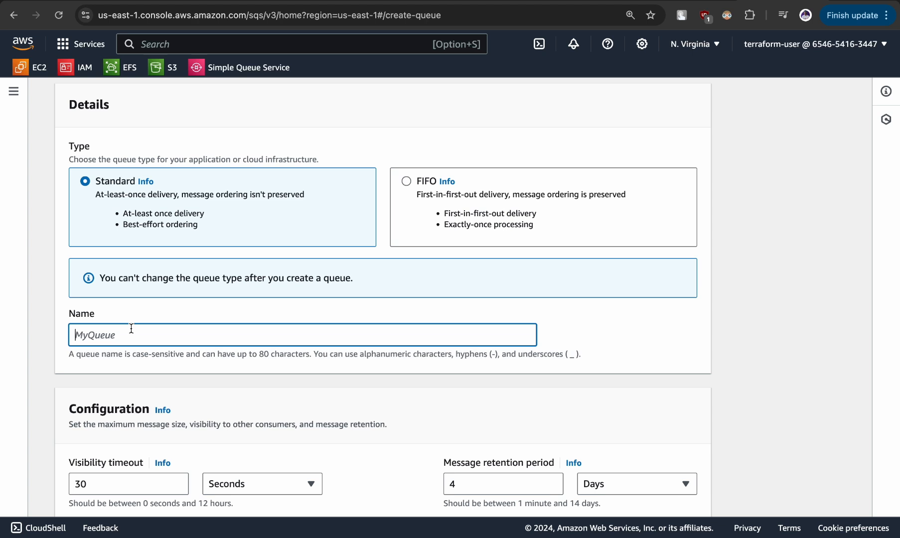
pyautogui.write('event')
pyautogui.press('BackSpace')
pyautogui.press('BackSpace')
pyautogui.press('BackSpace')
pyautogui.press('BackSpace')
pyautogui.write('vents3-queue')
pyautogui.scroll(-12, 382, 298)
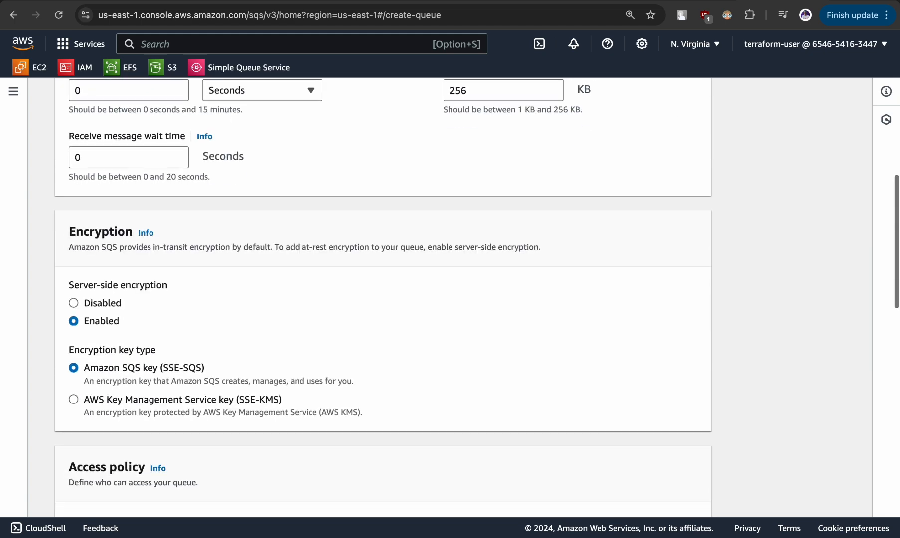
pyautogui.scroll(-12, 182, 370)
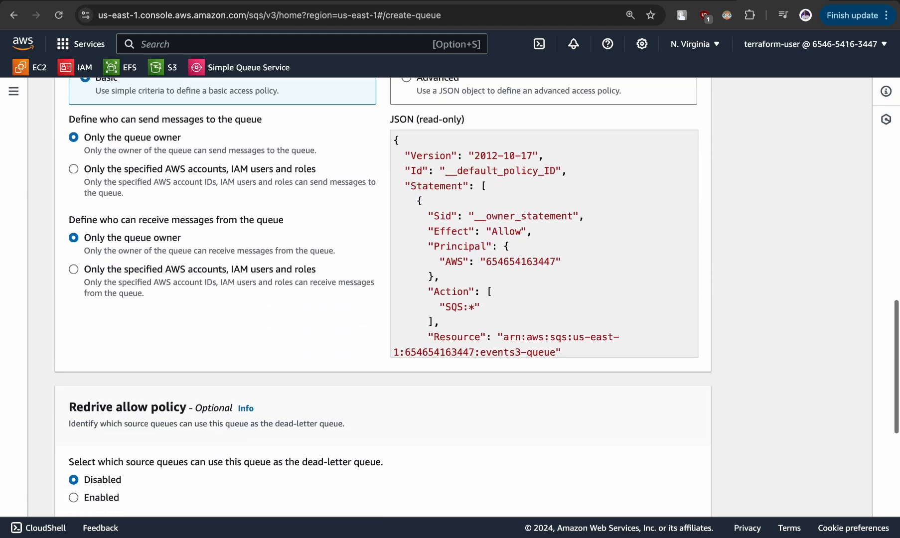
pyautogui.click(661, 488)
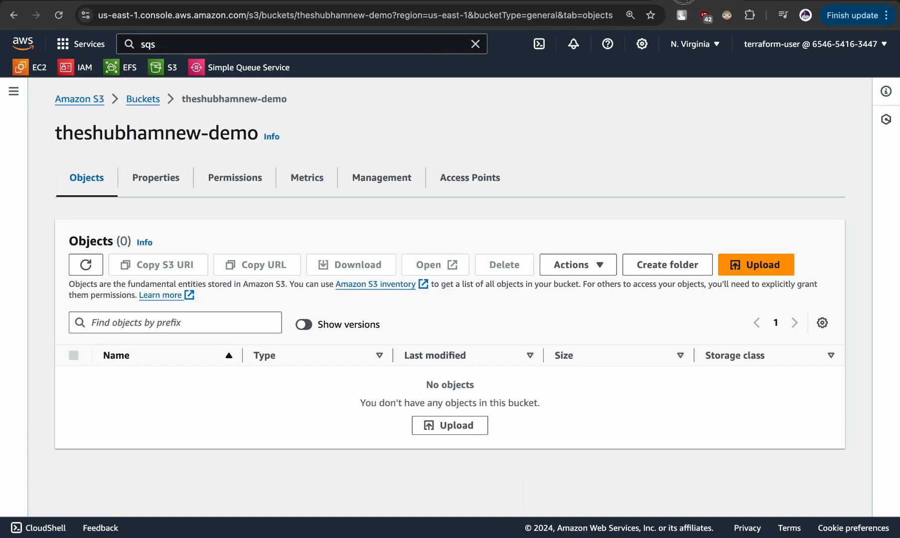
# Open the S3 bucket's properties and start creating an event notification
pyautogui.click(152, 181)
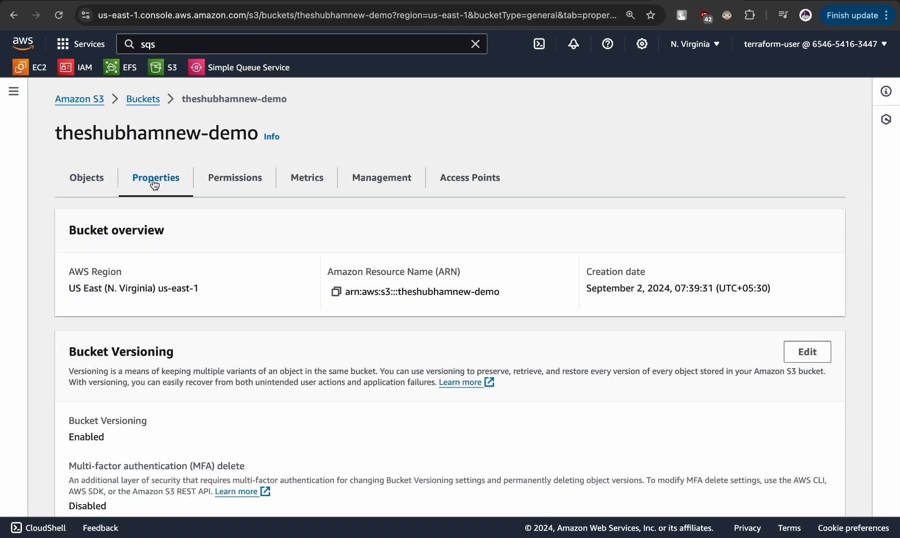
pyautogui.scroll(-10, 209, 369)
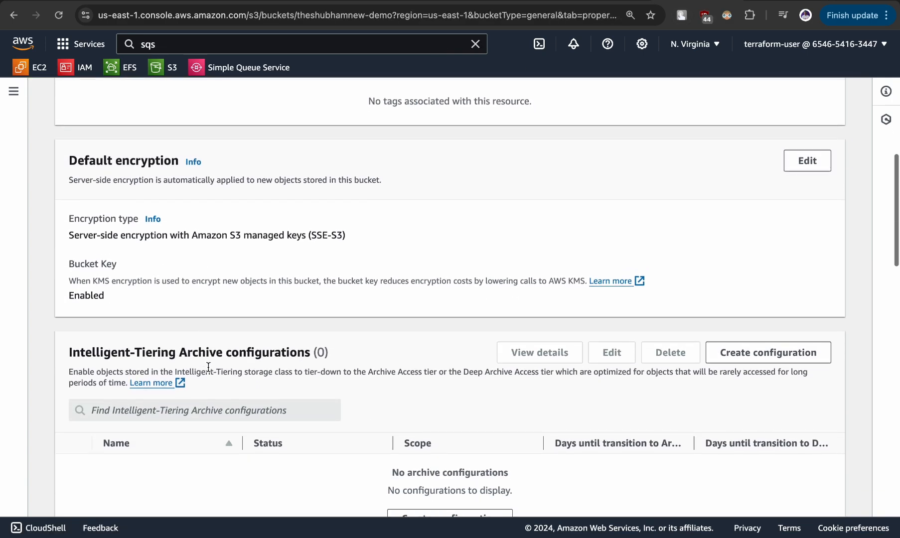
pyautogui.scroll(-5, 208, 370)
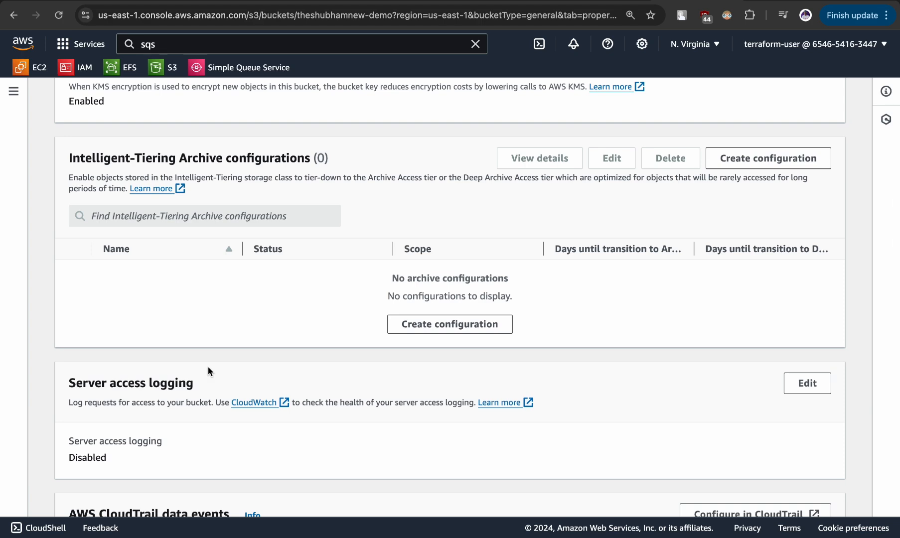
pyautogui.scroll(-20, 208, 372)
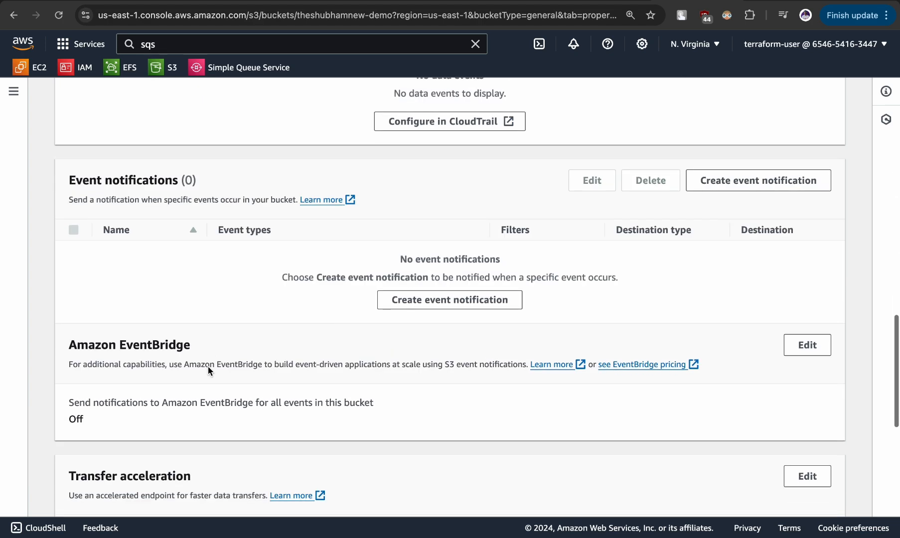
pyautogui.moveTo(76, 180); pyautogui.dragTo(178, 180)
pyautogui.click(447, 300)
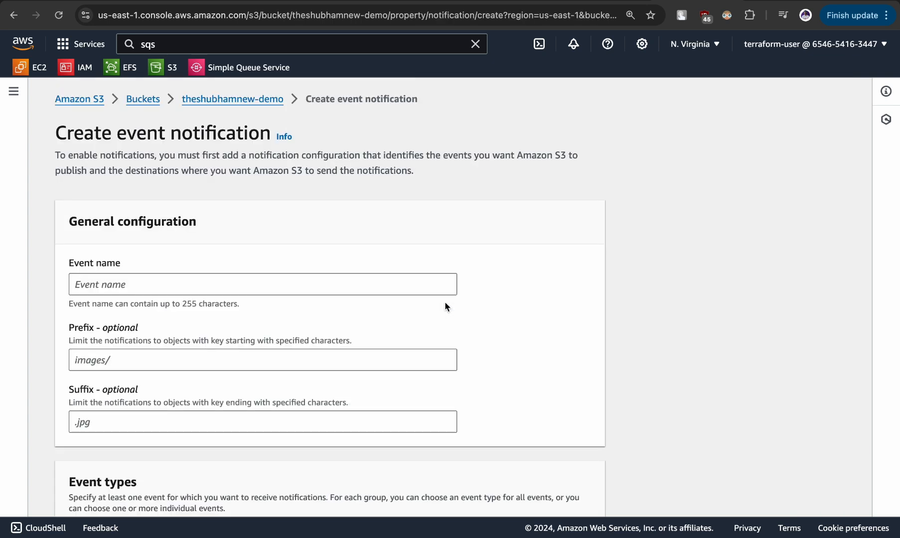
# Name the event notification "s3-sns" and enable all object create events for it
pyautogui.click(182, 285)
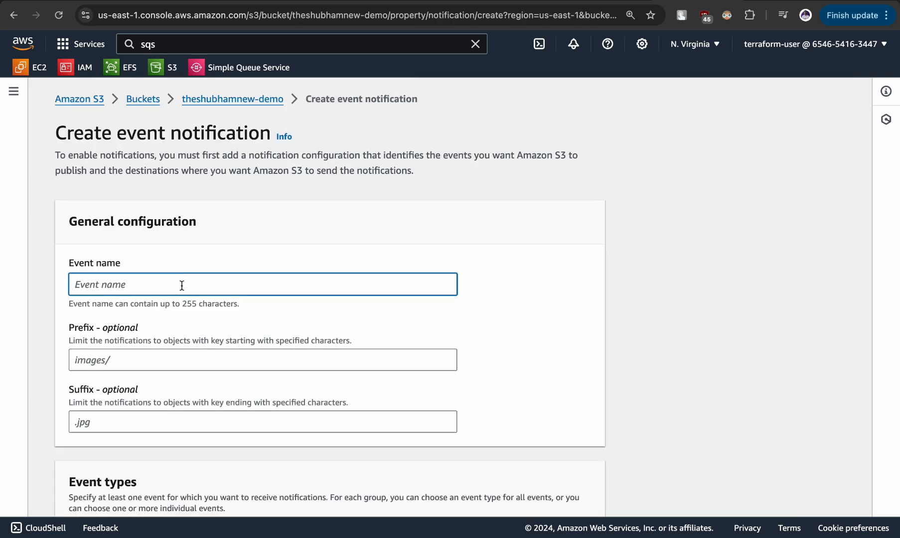
pyautogui.write('s3-sns')
pyautogui.scroll(-1, 448, 299)
pyautogui.scroll(-7, 329, 299)
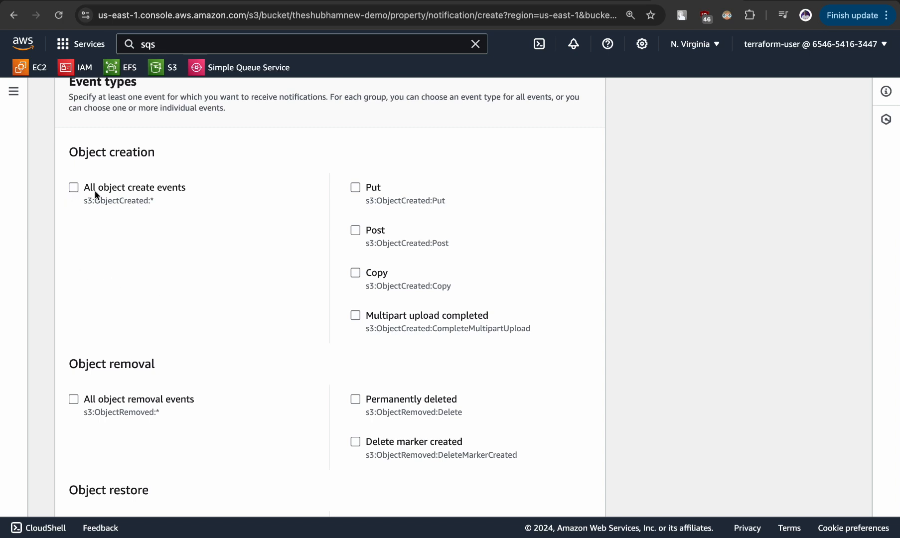
pyautogui.moveTo(102, 191); pyautogui.dragTo(167, 188)
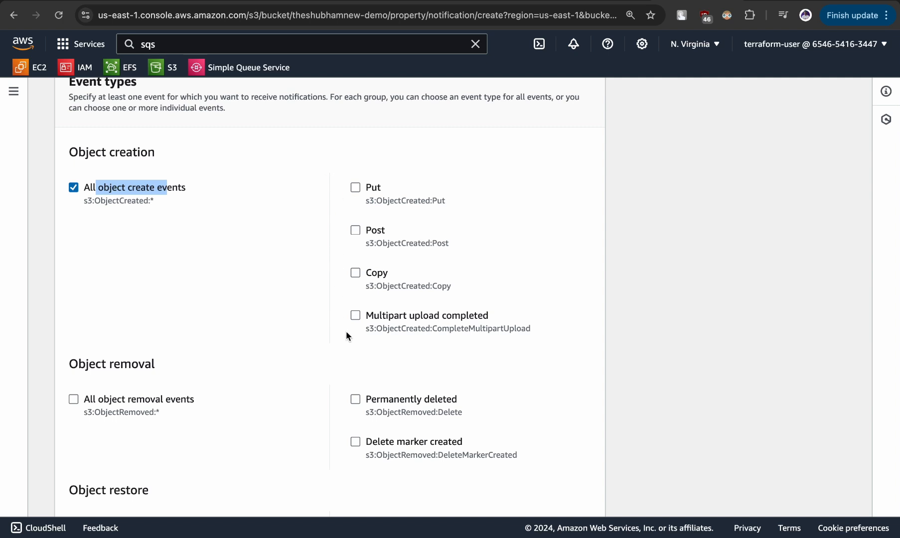
pyautogui.click(179, 231)
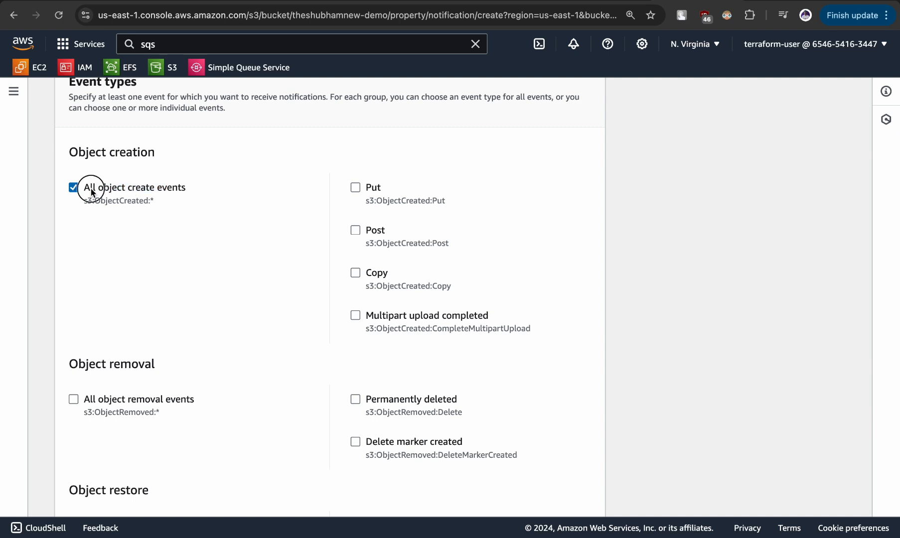
pyautogui.moveTo(91, 190); pyautogui.dragTo(165, 190)
pyautogui.click(164, 190)
# Review the remaining event types for the notification, including object removal, object restore and lifecycle
pyautogui.scroll(-1, 164, 190)
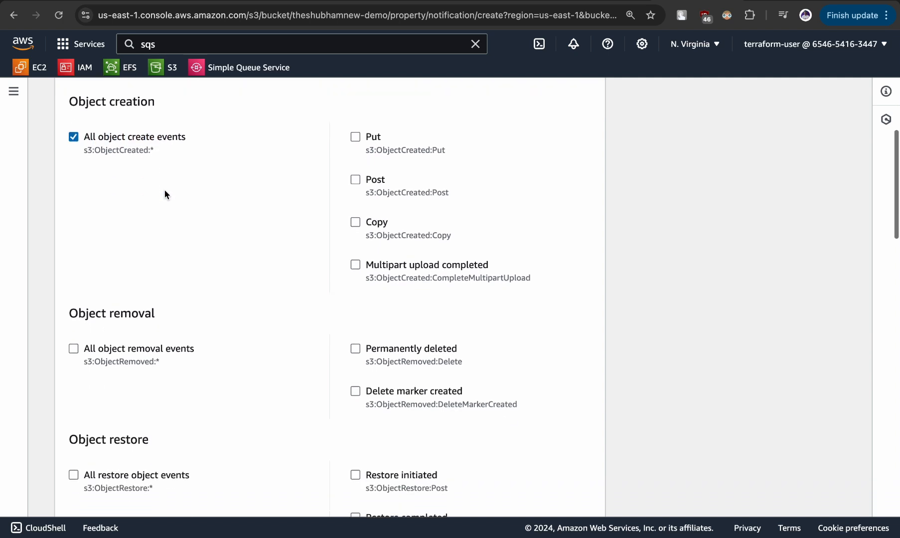
pyautogui.scroll(-2, 165, 194)
pyautogui.moveTo(77, 232); pyautogui.dragTo(141, 236)
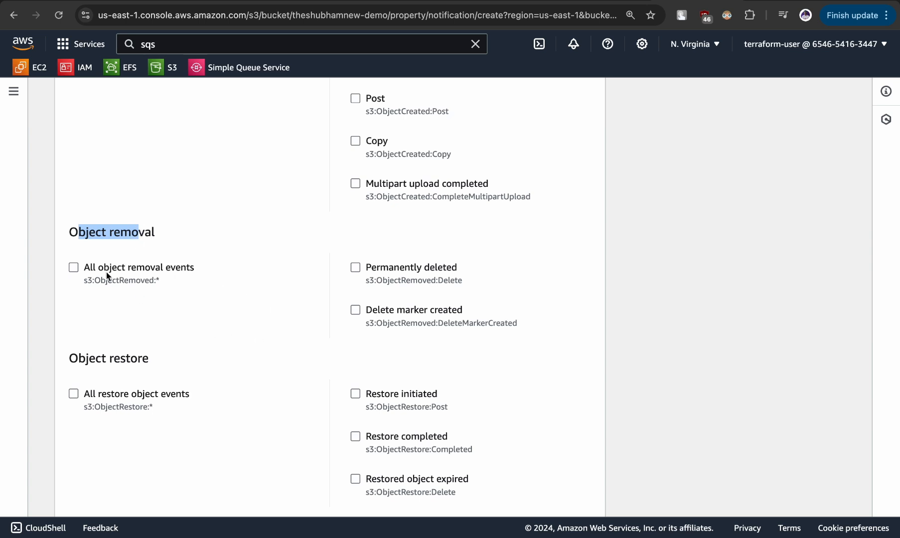
pyautogui.scroll(3, 142, 325)
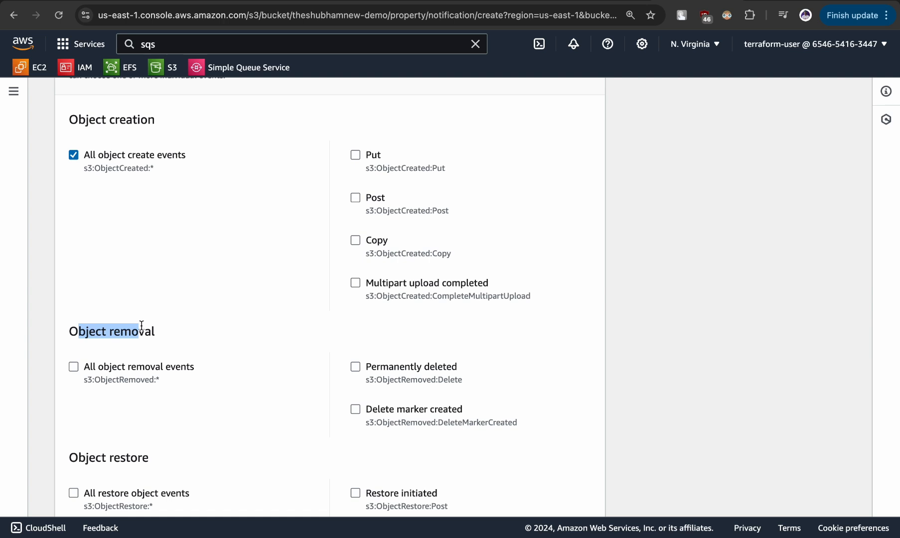
pyautogui.click(142, 324)
pyautogui.scroll(-2, 143, 327)
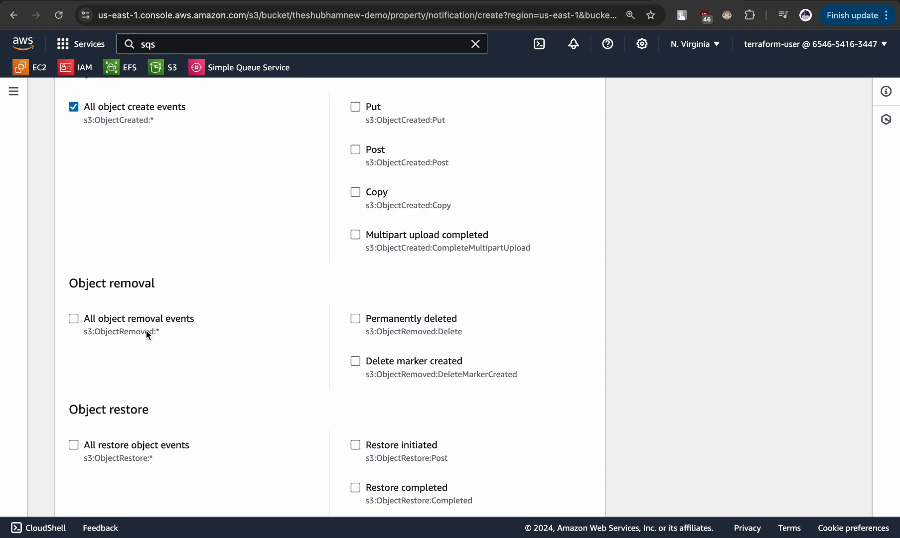
pyautogui.scroll(-10, 147, 331)
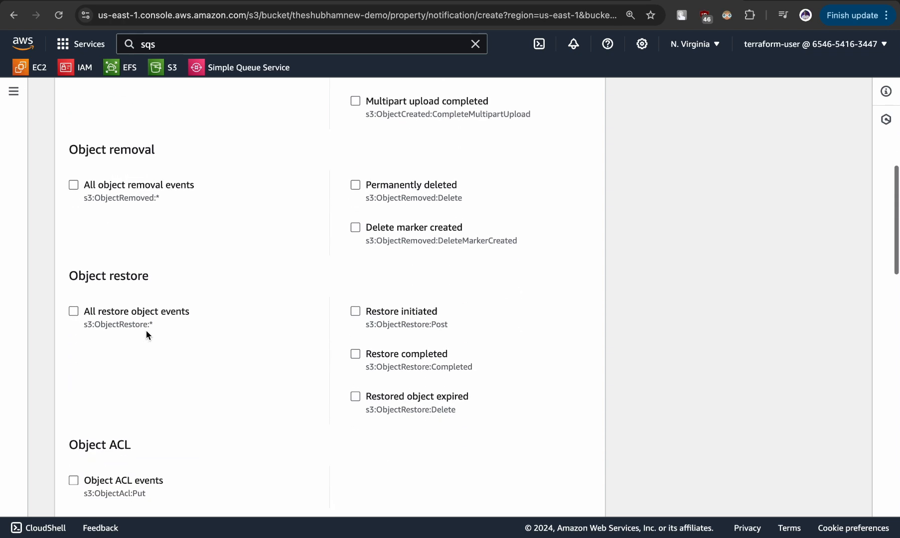
pyautogui.scroll(-15, 146, 331)
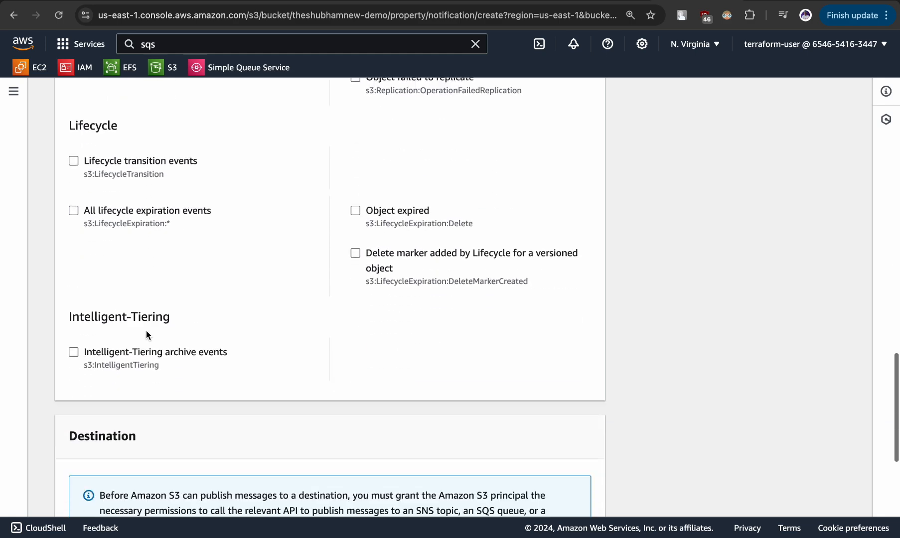
# Set the notification's destination to an SQS queue and choose "events3-queue"
pyautogui.scroll(1, 138, 319)
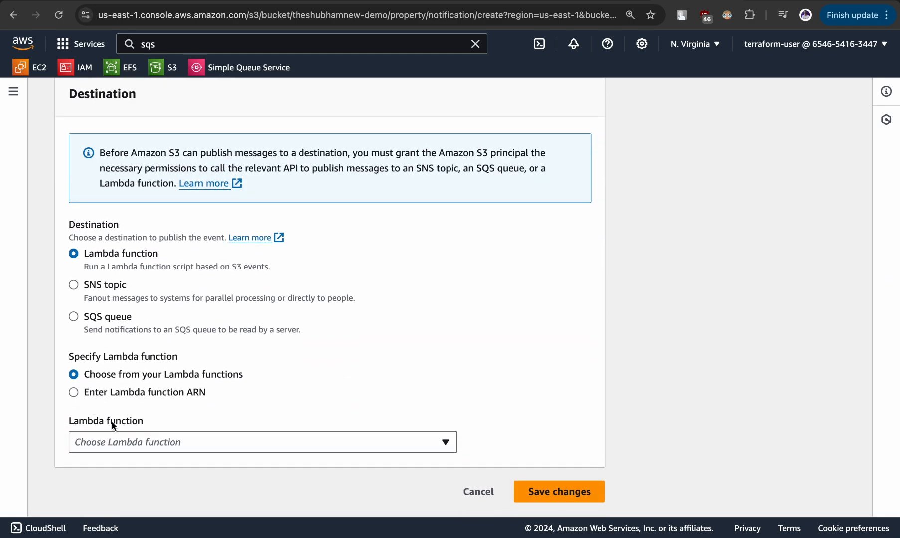
pyautogui.click(74, 317)
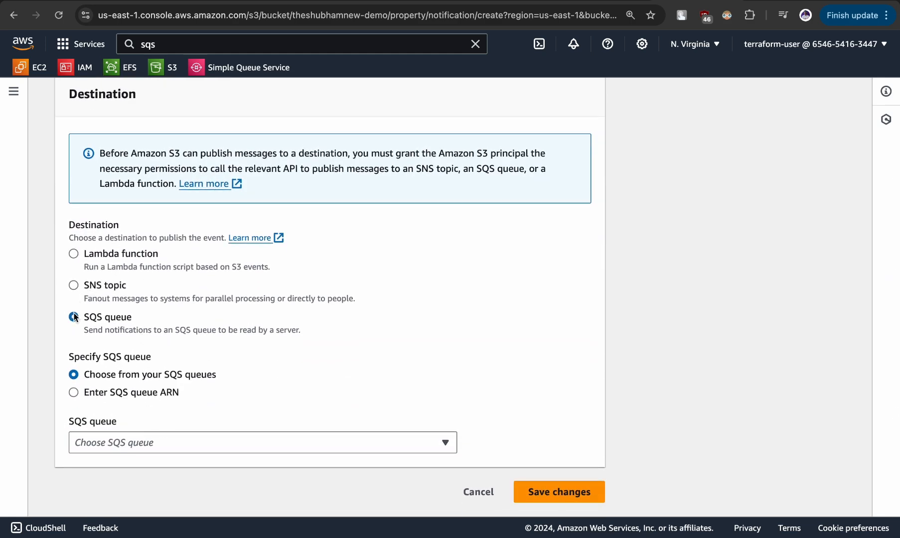
pyautogui.click(142, 446)
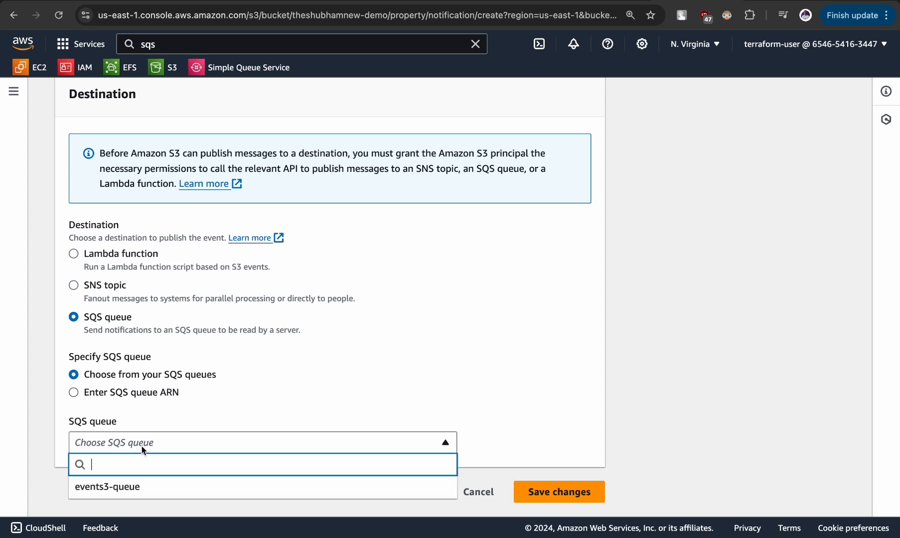
pyautogui.click(117, 495)
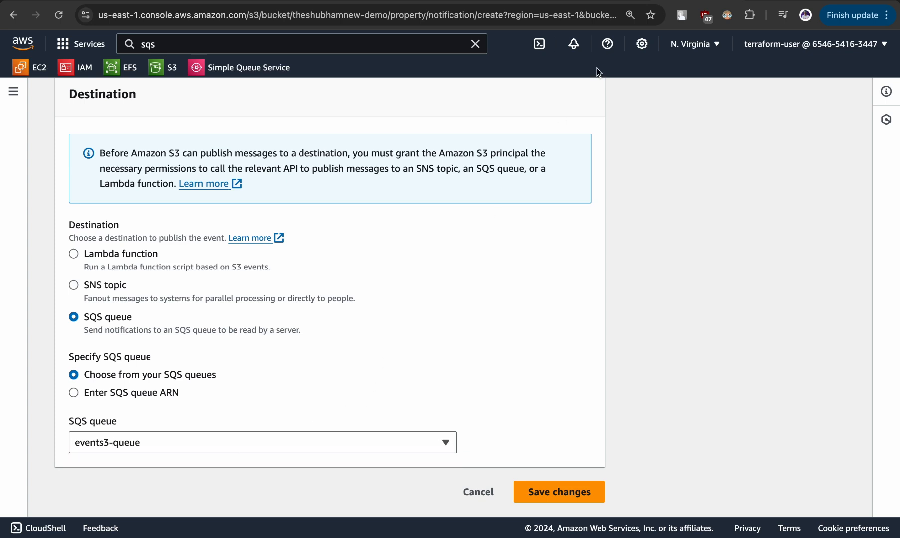
# Compare the name of the newly created SQS queue with the queue selected as the event notification's destination
pyautogui.click(762, 1)
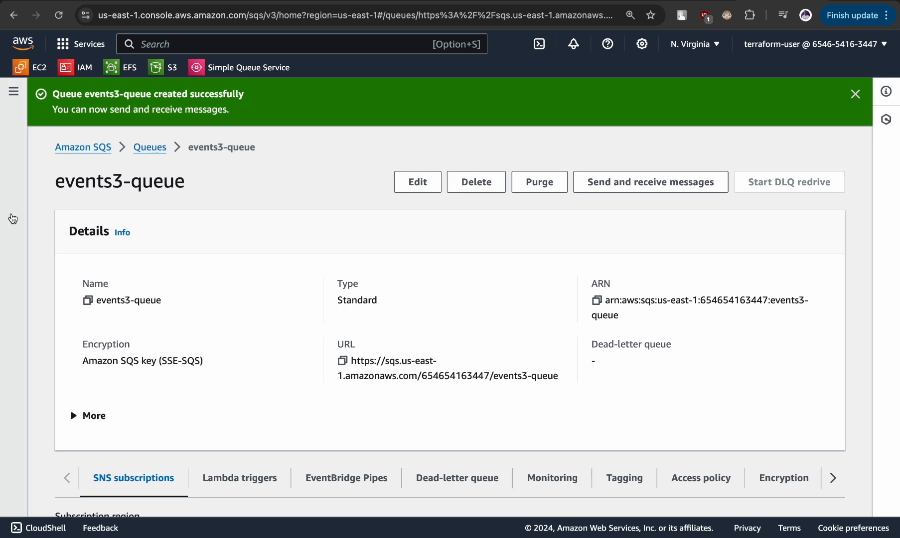
pyautogui.moveTo(59, 185); pyautogui.dragTo(203, 188)
pyautogui.click(202, 190)
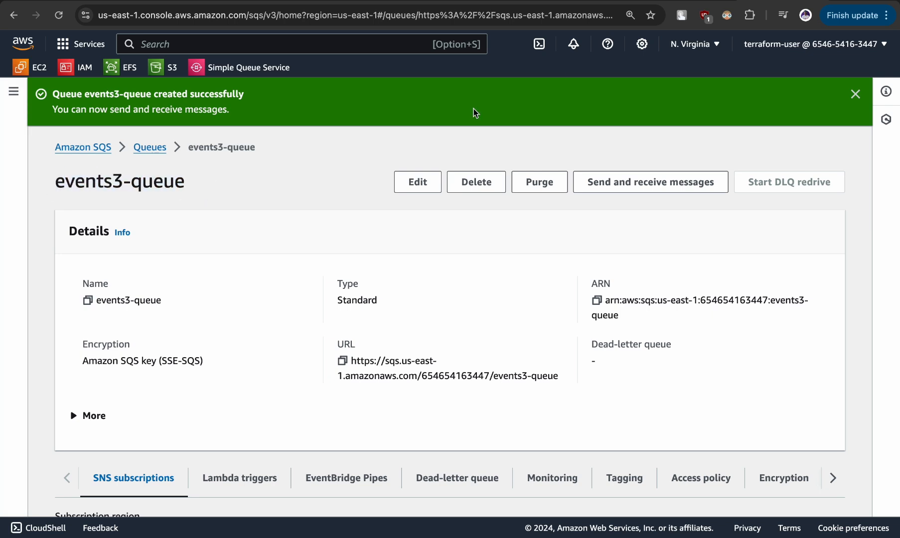
pyautogui.click(679, 2)
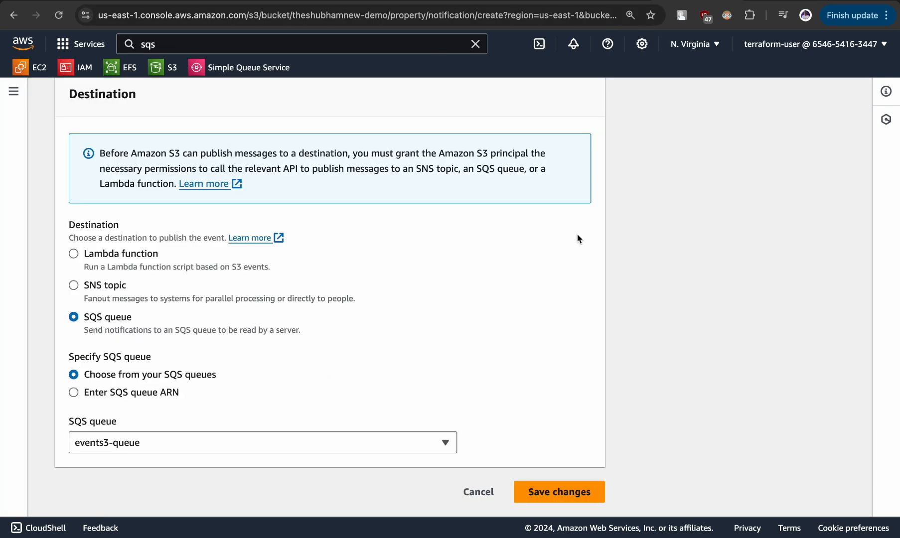
# Try to save the event notification and read the API response about the destination configuration
pyautogui.click(537, 496)
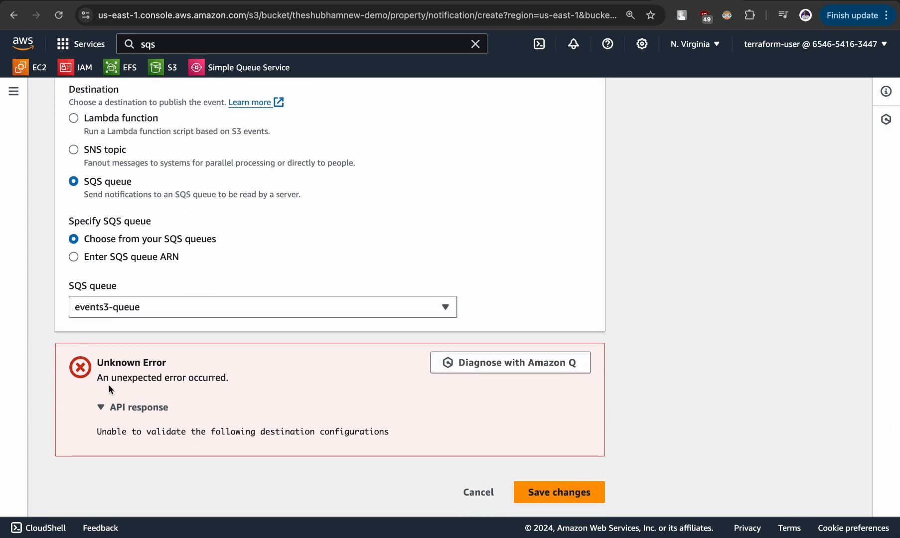
pyautogui.moveTo(116, 379); pyautogui.dragTo(225, 378)
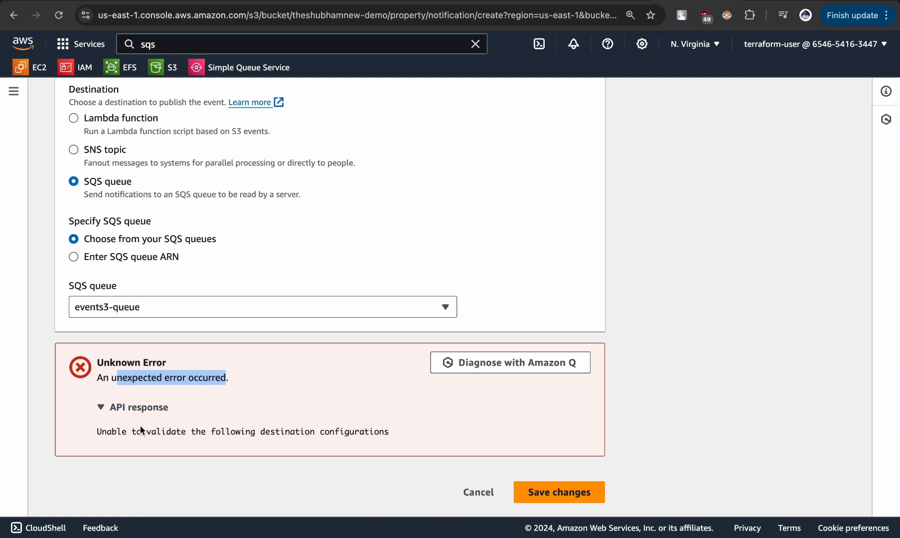
pyautogui.moveTo(236, 439); pyautogui.dragTo(278, 433)
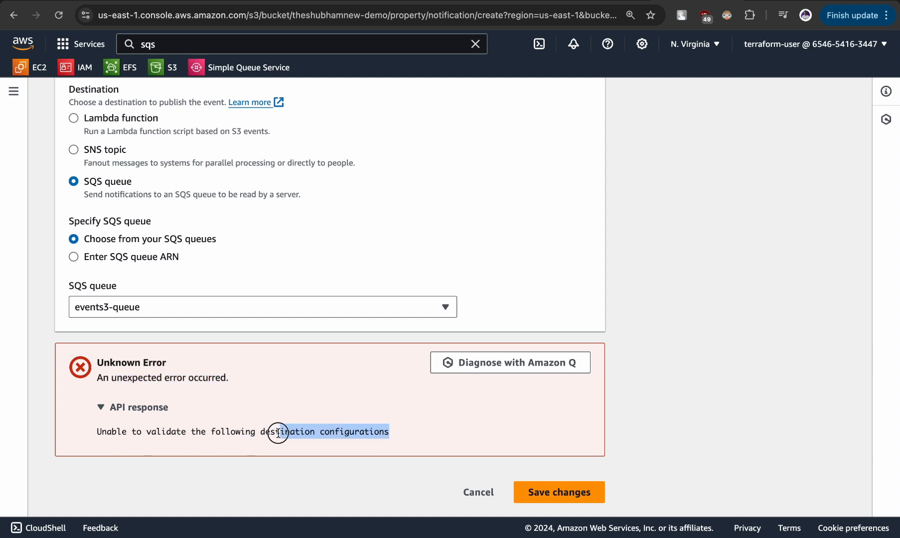
pyautogui.click(278, 433)
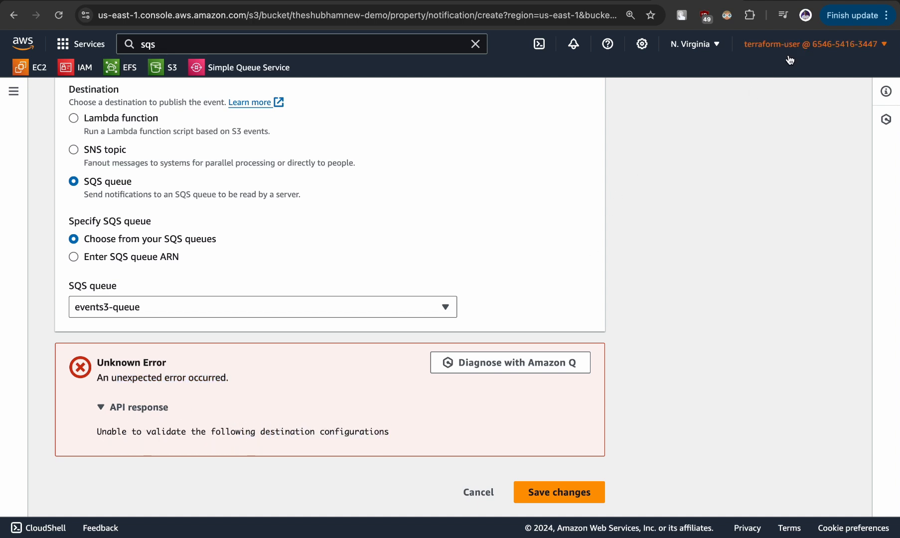
# Edit the access policy of events3-queue and open the AWS Policy Generator from it
pyautogui.click(778, 2)
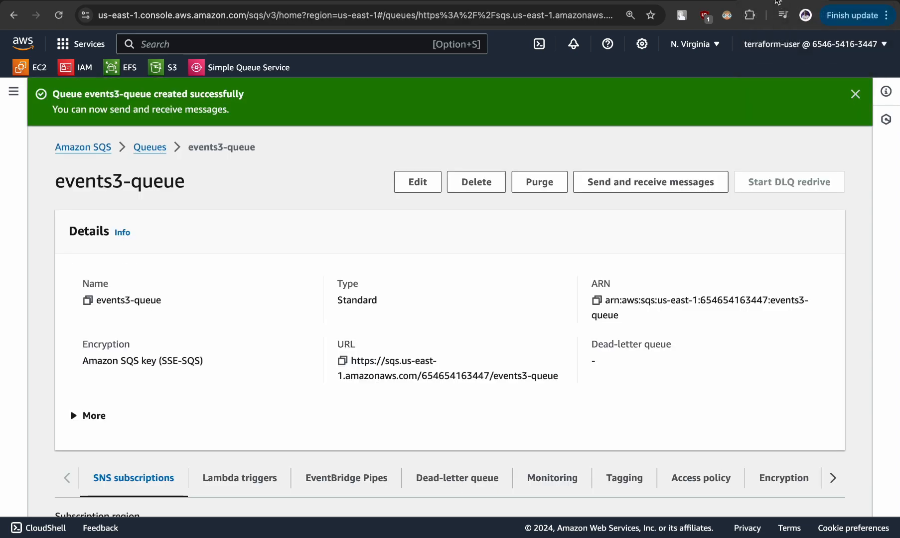
pyautogui.scroll(-5, 457, 293)
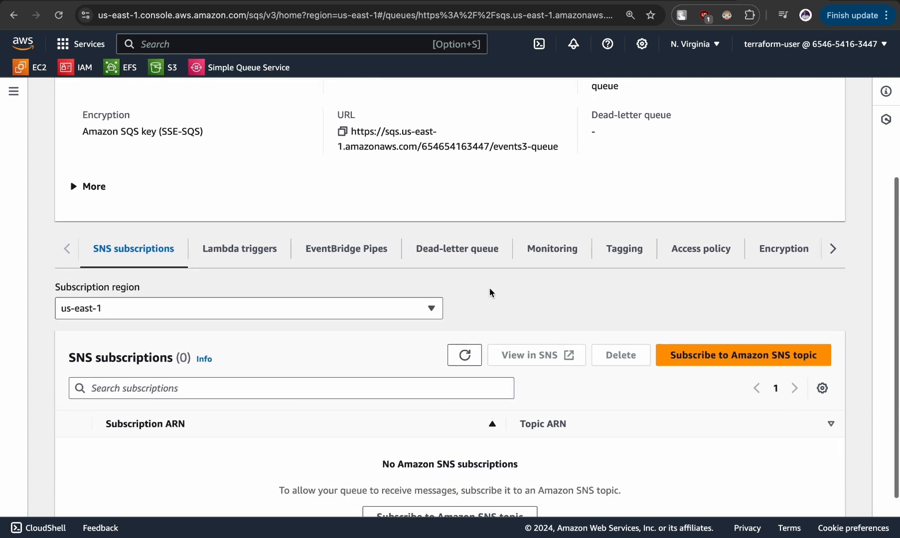
pyautogui.click(681, 248)
pyautogui.scroll(-2, 519, 318)
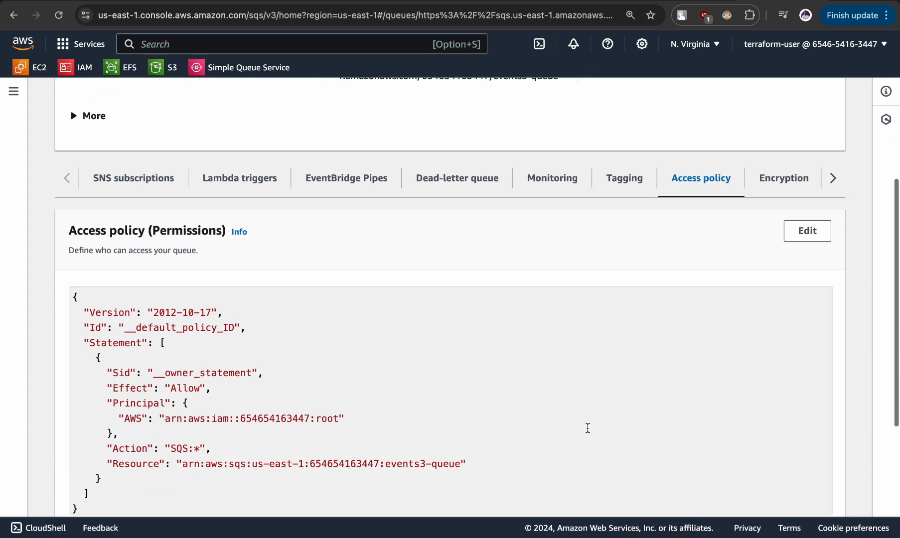
pyautogui.click(796, 241)
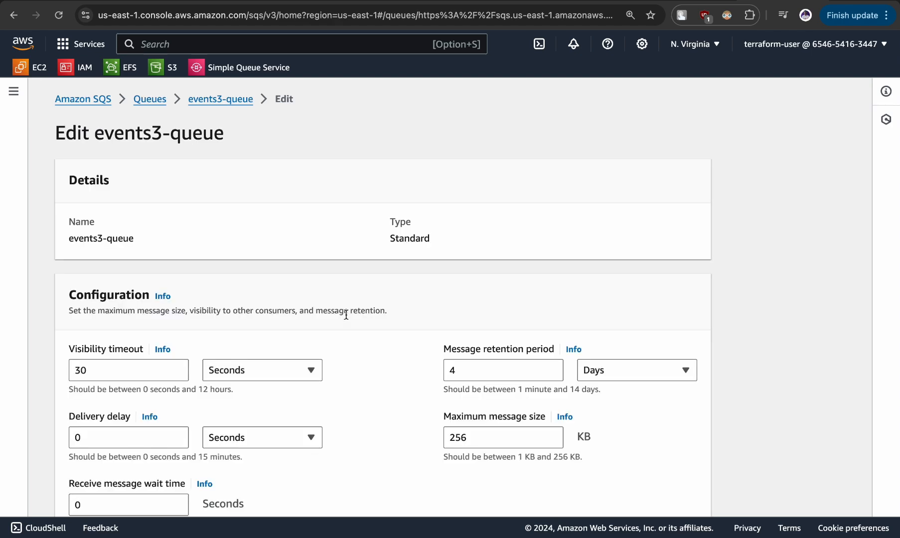
pyautogui.scroll(-15, 346, 315)
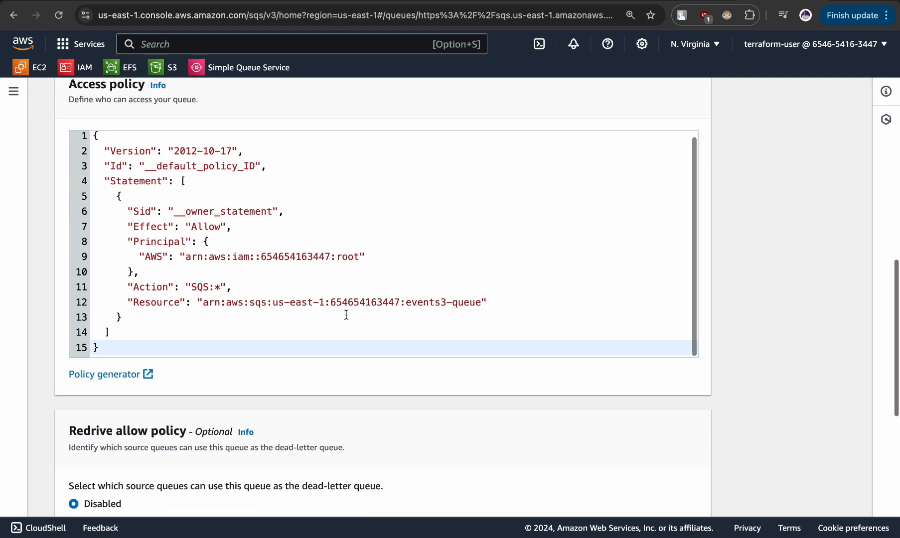
pyautogui.scroll(-4, 346, 315)
pyautogui.click(118, 242)
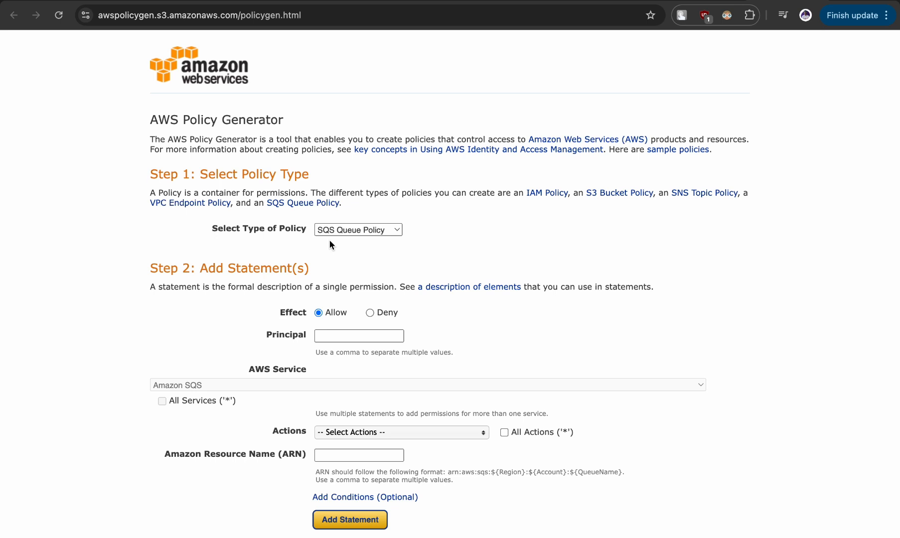
# Set the SQS policy statement's principal to * and select the SendMessage action
pyautogui.click(342, 334)
pyautogui.write('*')
pyautogui.scroll(-3, 373, 299)
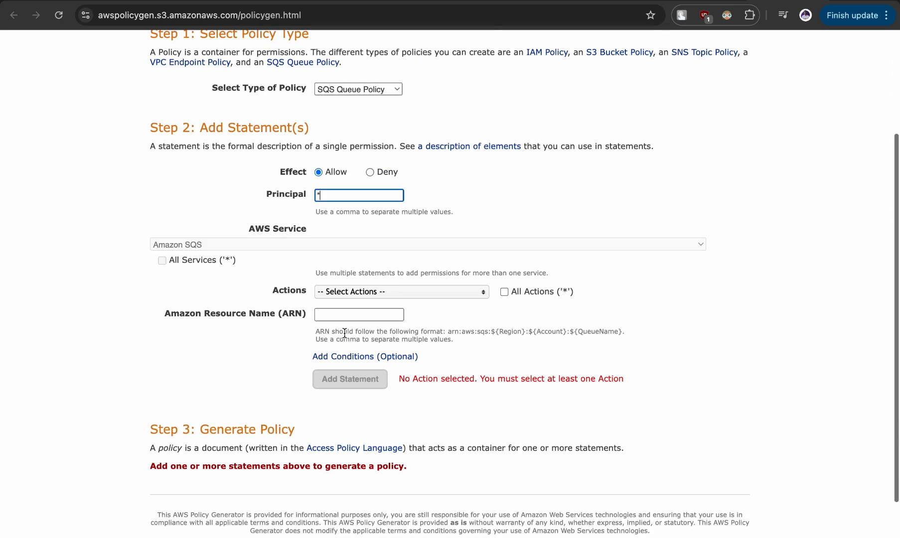
pyautogui.click(373, 291)
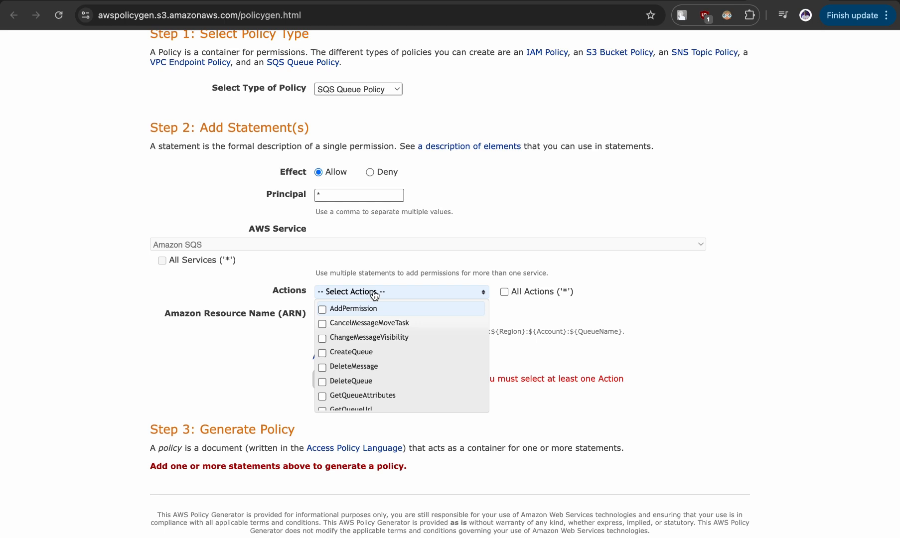
pyautogui.scroll(-4, 375, 363)
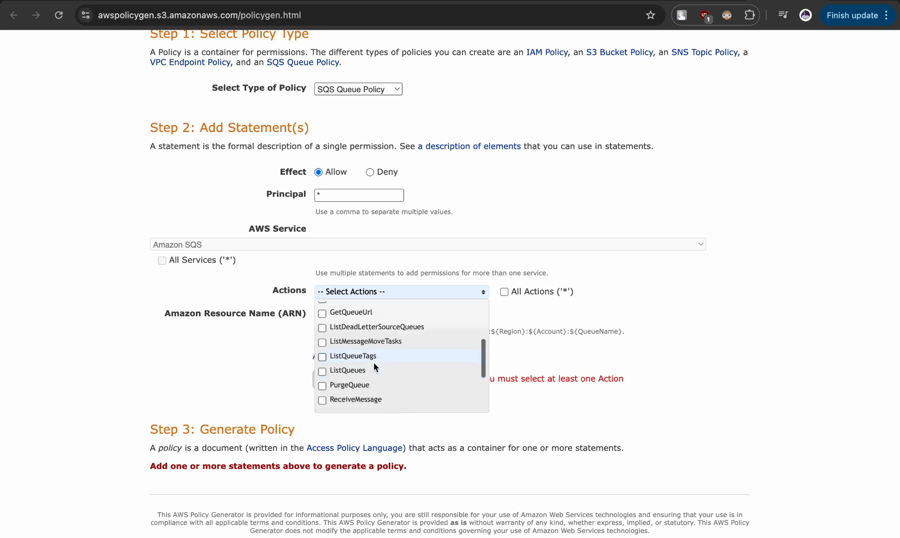
pyautogui.scroll(-2, 374, 366)
pyautogui.click(377, 366)
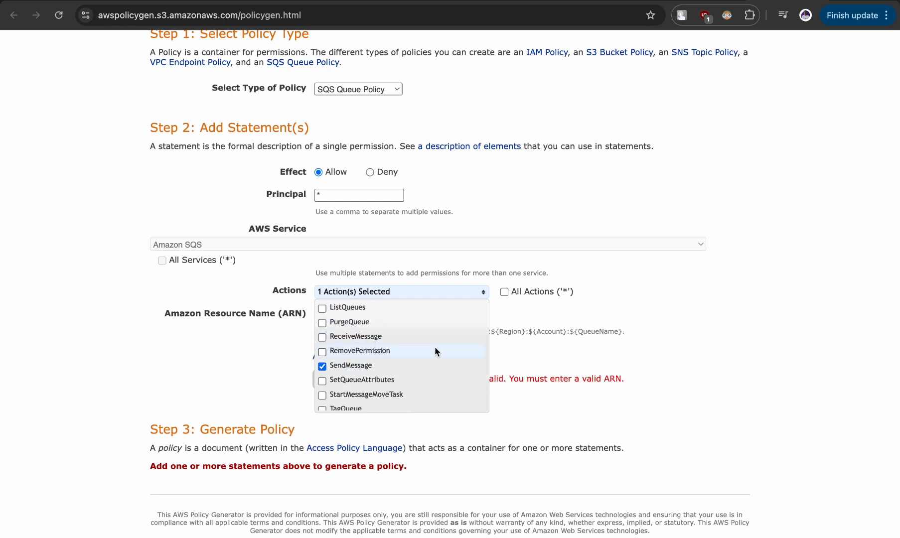
pyautogui.click(549, 314)
# Copy the queue's ARN from the Resource entry of its existing access policy for the generator's ARN field
pyautogui.click(353, 314)
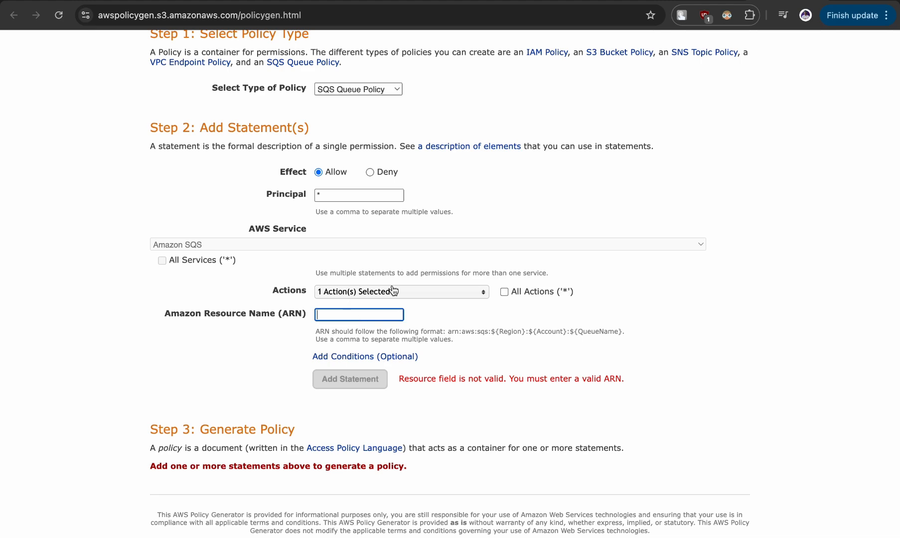
pyautogui.click(697, 1)
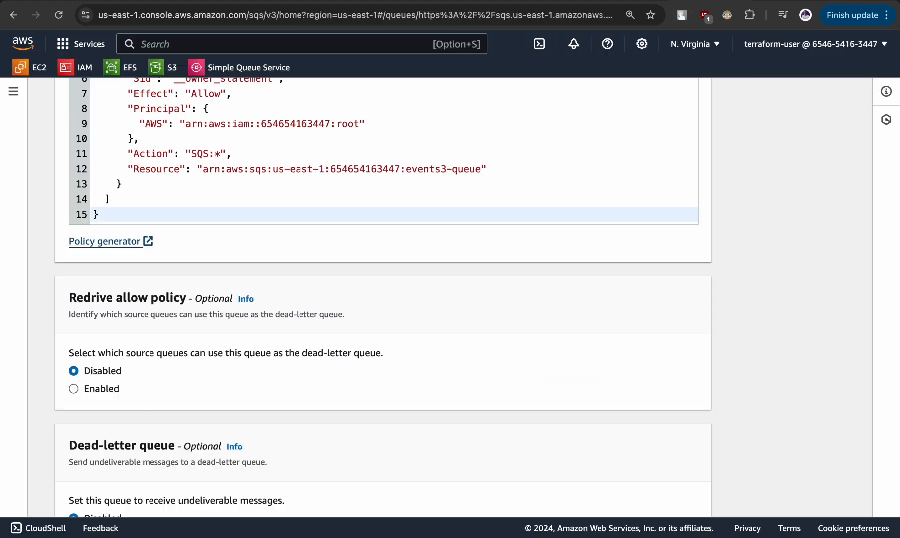
pyautogui.scroll(1, 302, 116)
pyautogui.scroll(4, 203, 207)
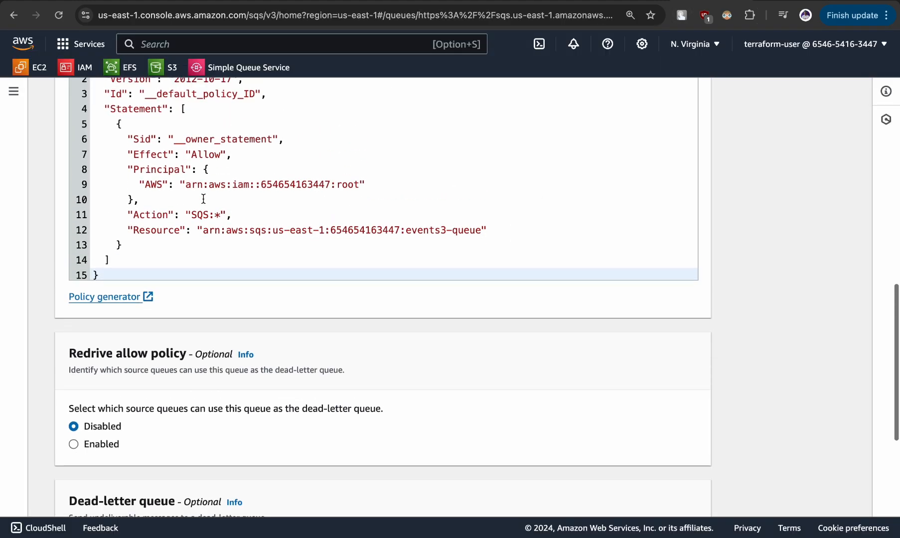
pyautogui.moveTo(75, 116); pyautogui.dragTo(151, 116)
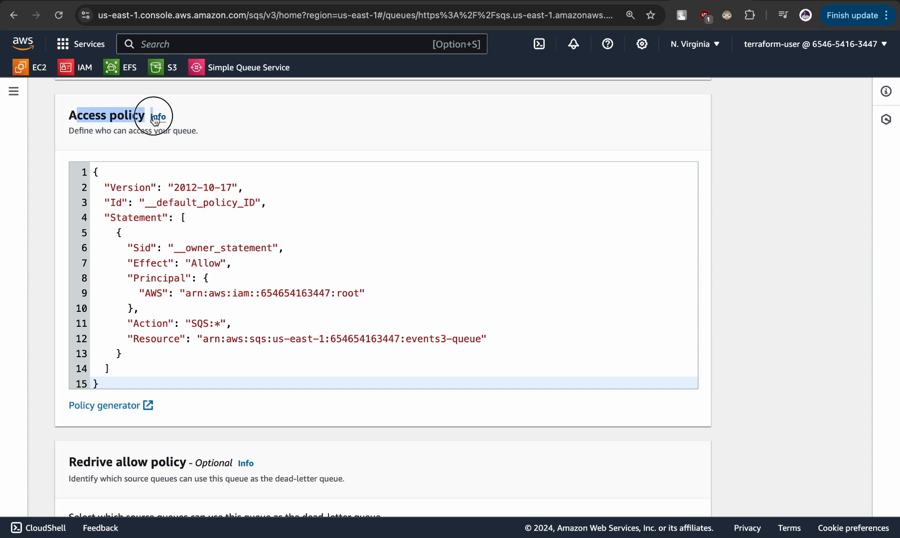
pyautogui.moveTo(203, 339); pyautogui.dragTo(482, 345)
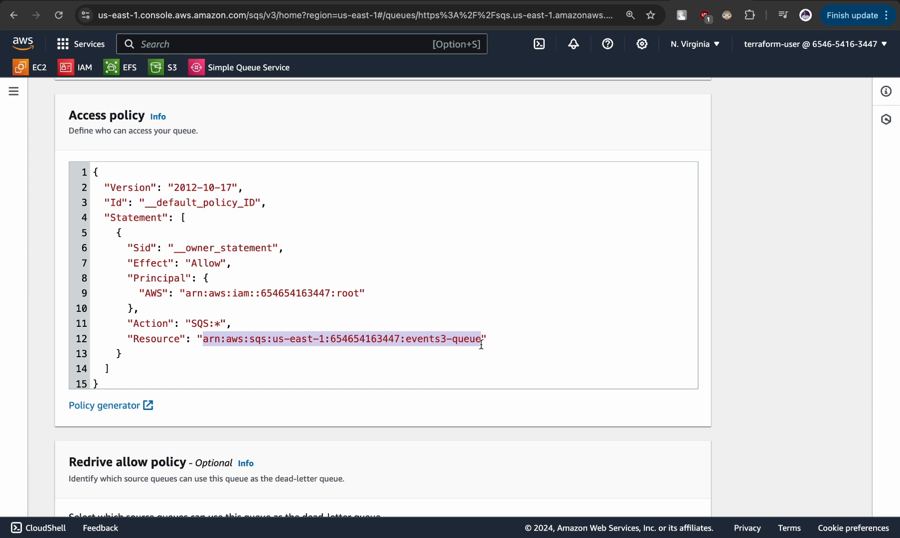
# Examine the parts of the queue's ARN in the access policy: prefix, service, region, account and queue name
pyautogui.doubleClick(209, 341)
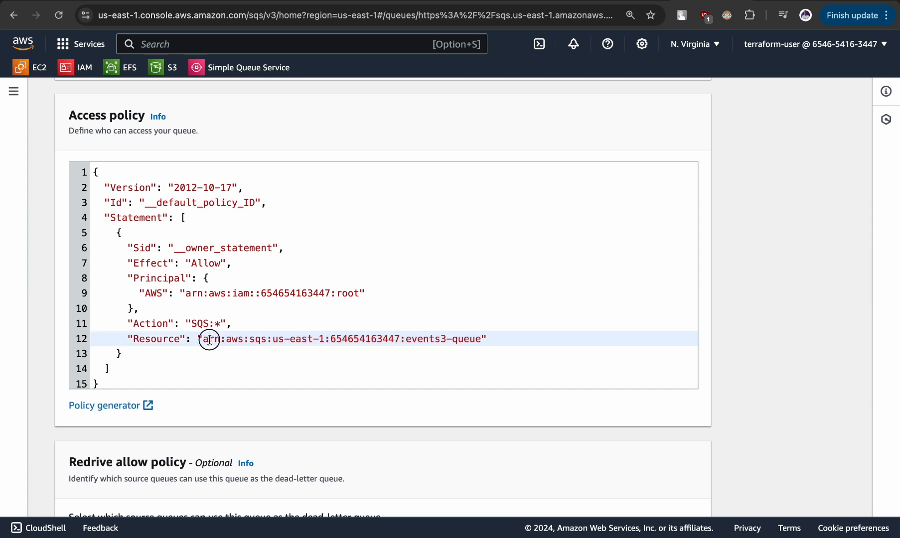
pyautogui.doubleClick(231, 341)
pyautogui.click(253, 340)
pyautogui.moveTo(274, 339); pyautogui.dragTo(313, 340)
pyautogui.click(347, 339)
pyautogui.moveTo(406, 340); pyautogui.dragTo(474, 338)
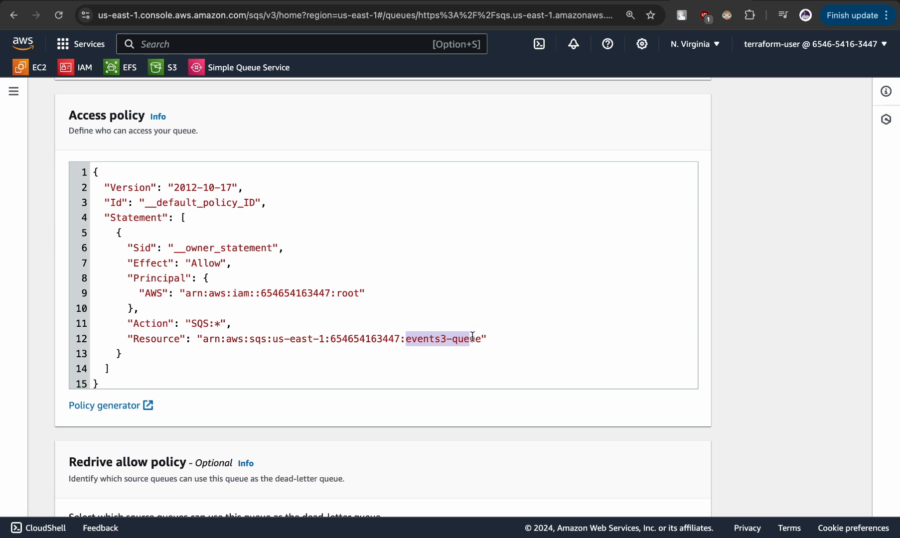
# Enter the copied ARN of events3-queue as the resource in the Policy Generator and add the statement
pyautogui.click(768, 1)
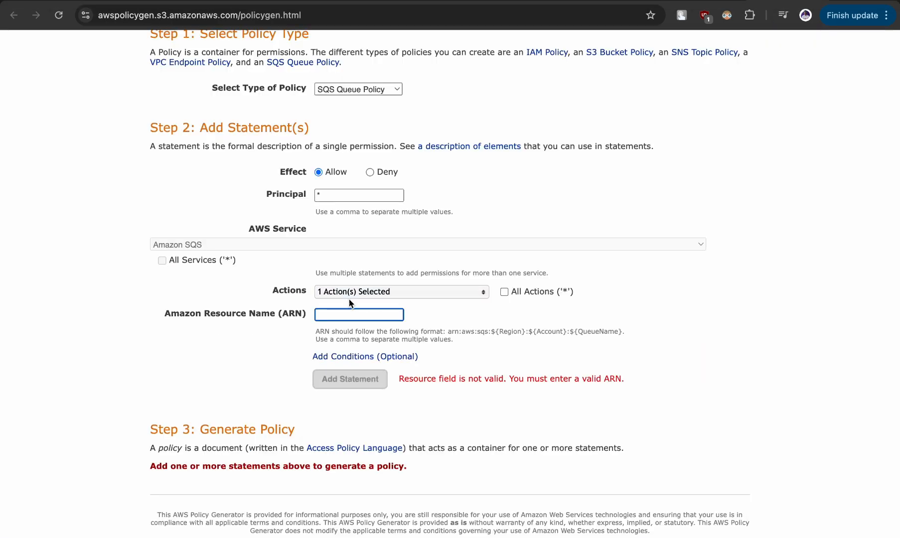
pyautogui.press('super+v')
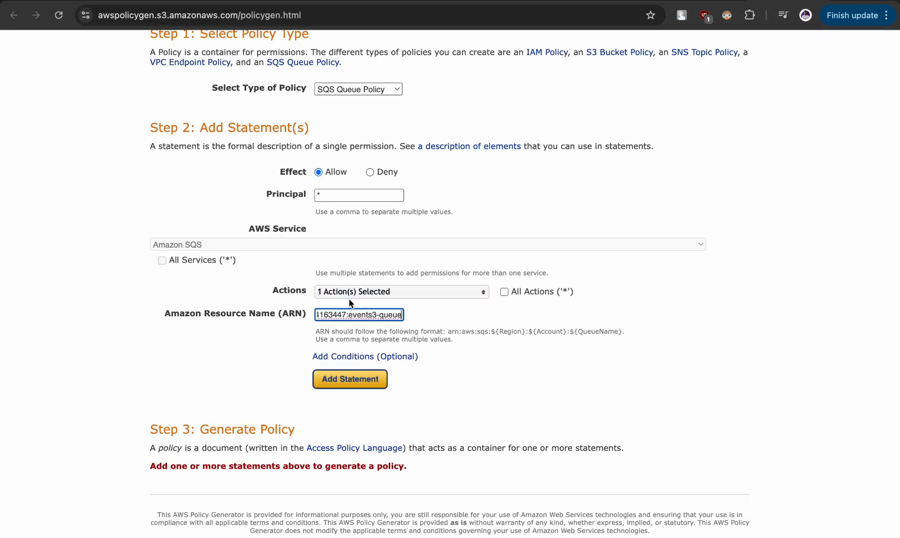
pyautogui.click(341, 380)
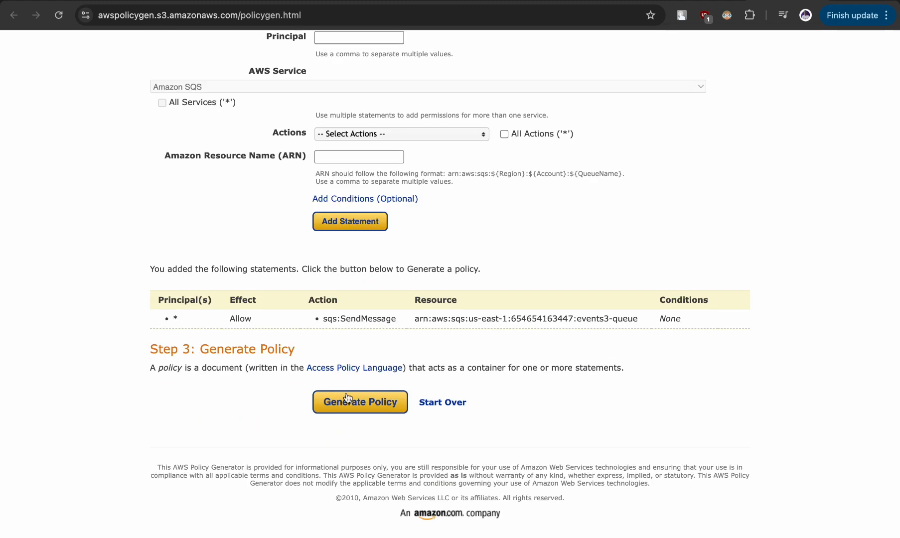
# Generate the SQS queue policy and copy its complete JSON document
pyautogui.click(347, 400)
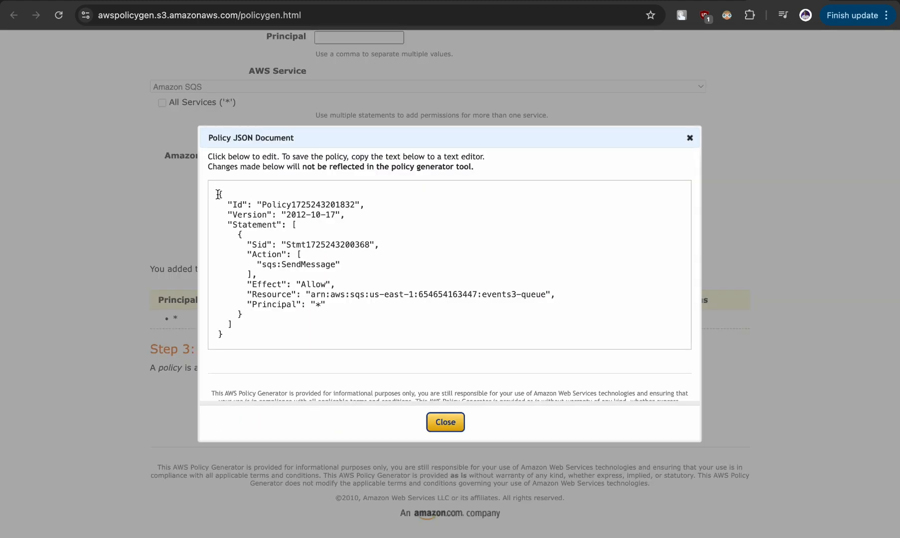
pyautogui.moveTo(218, 194); pyautogui.dragTo(248, 345)
pyautogui.press('super+c')
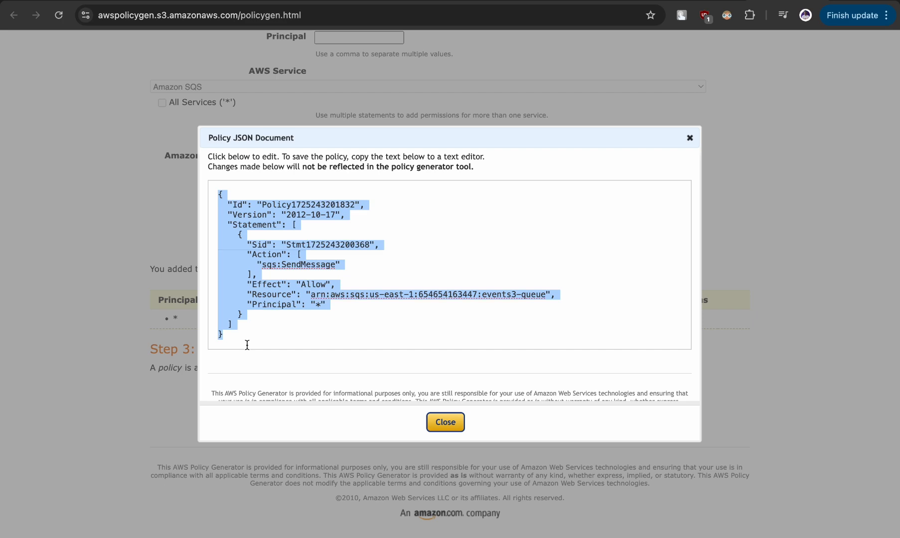
# Replace the whole access policy of events3-queue with the copied JSON and save the queue
pyautogui.click(698, 1)
pyautogui.click(275, 282)
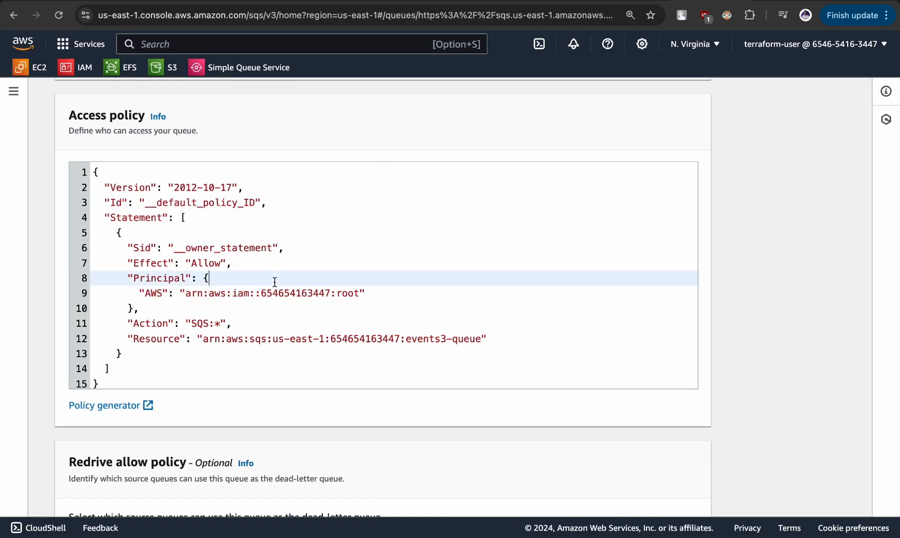
pyautogui.press('super+a')
pyautogui.press('BackSpace')
pyautogui.press('super+v')
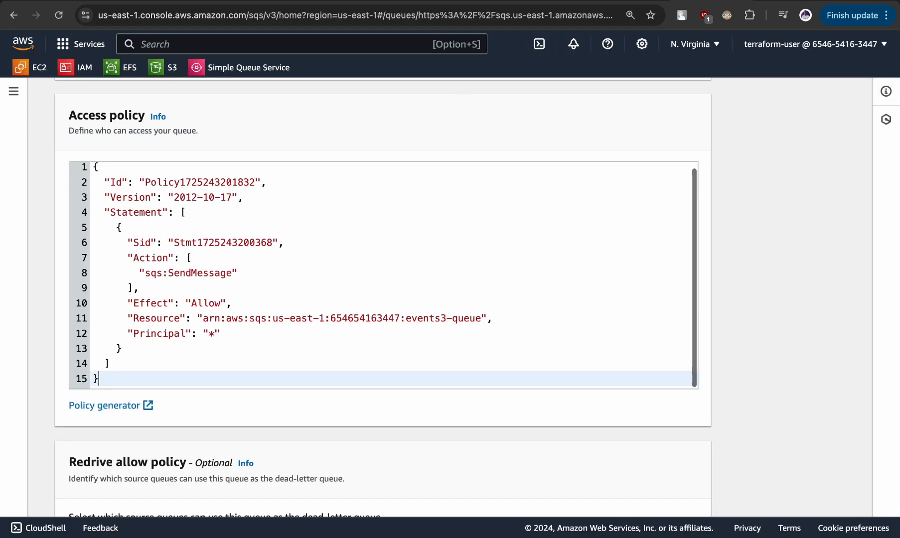
pyautogui.scroll(-8, 274, 284)
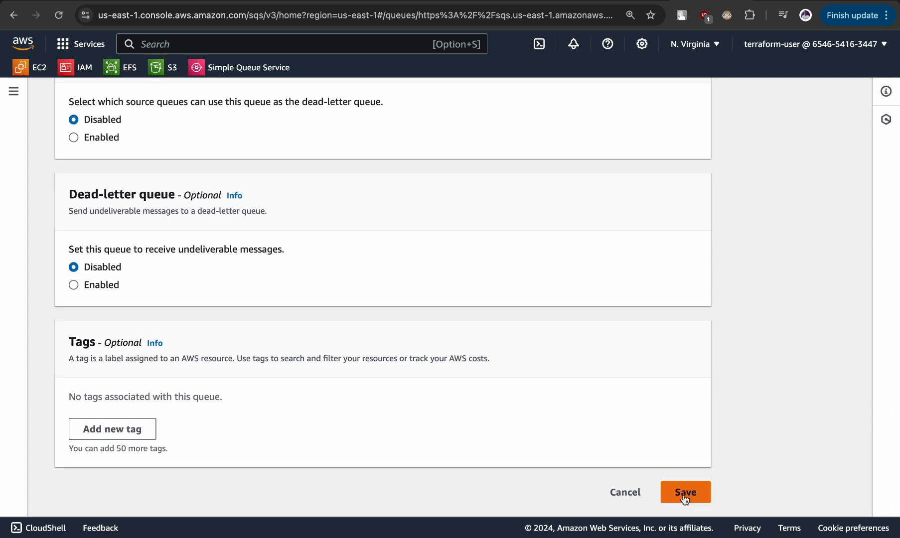
pyautogui.click(686, 497)
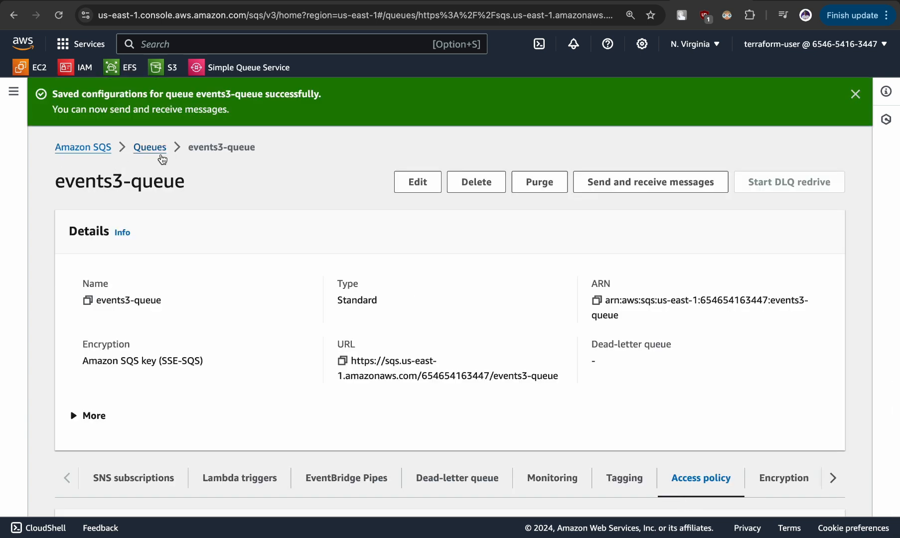
# Review the saved access policy and open the queue's page for sending and receiving messages
pyautogui.scroll(-5, 483, 447)
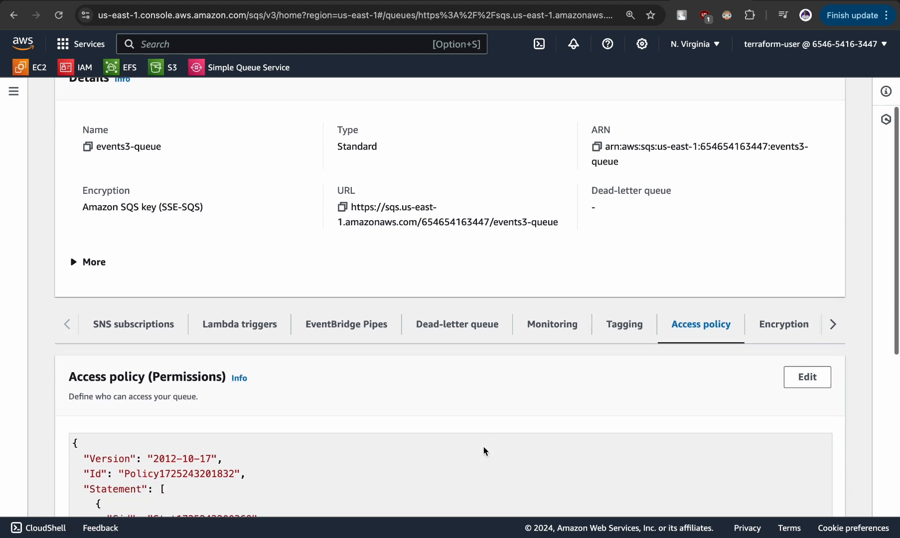
pyautogui.scroll(5, 481, 442)
pyautogui.click(656, 185)
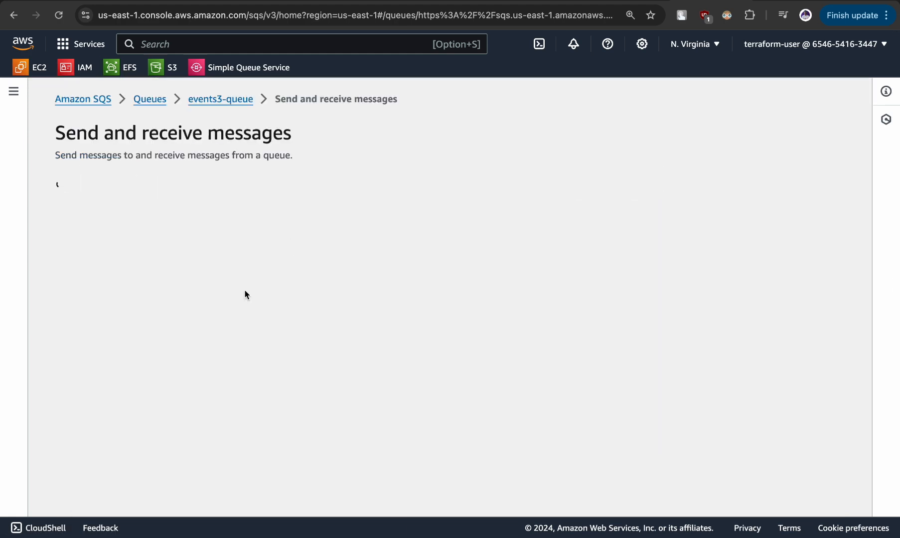
# Save the demo bucket's event notification again with the SQS queue events3-queue as its destination
pyautogui.scroll(-2, 447, 418)
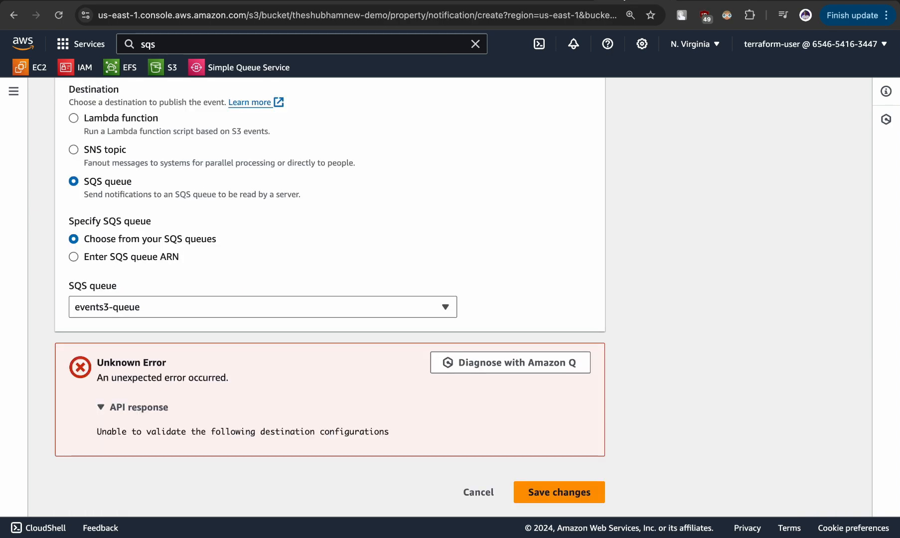
pyautogui.click(540, 490)
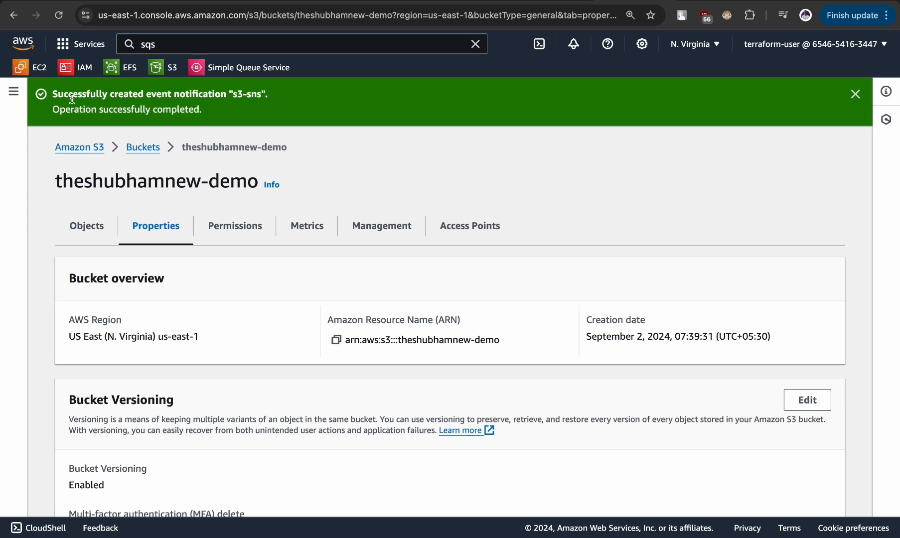
pyautogui.moveTo(78, 95); pyautogui.dragTo(249, 97)
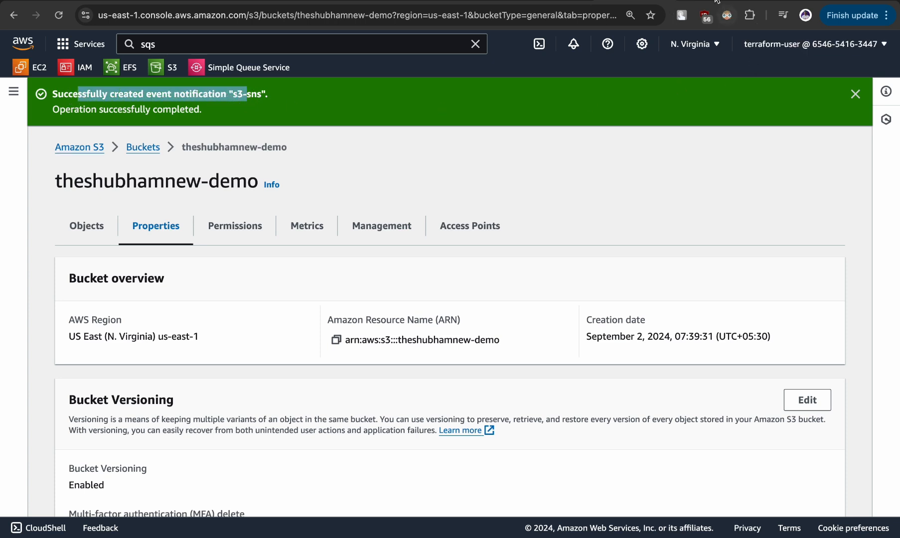
# Return to the send and receive page of events3-queue and poll the queue for messages
pyautogui.hotkey('ctrl', 'Tab')
pyautogui.scroll(-3, 673, 181)
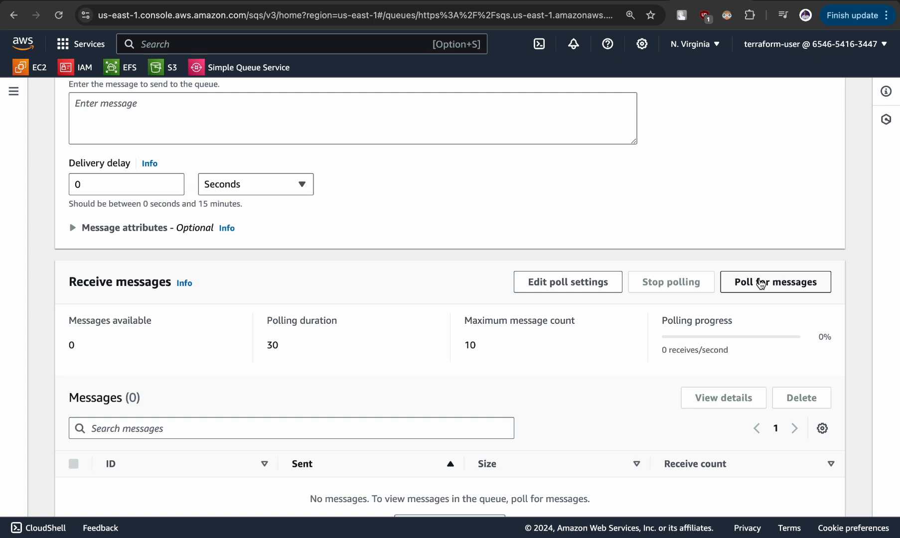
pyautogui.click(761, 283)
pyautogui.moveTo(668, 322); pyautogui.dragTo(746, 327)
pyautogui.click(664, 361)
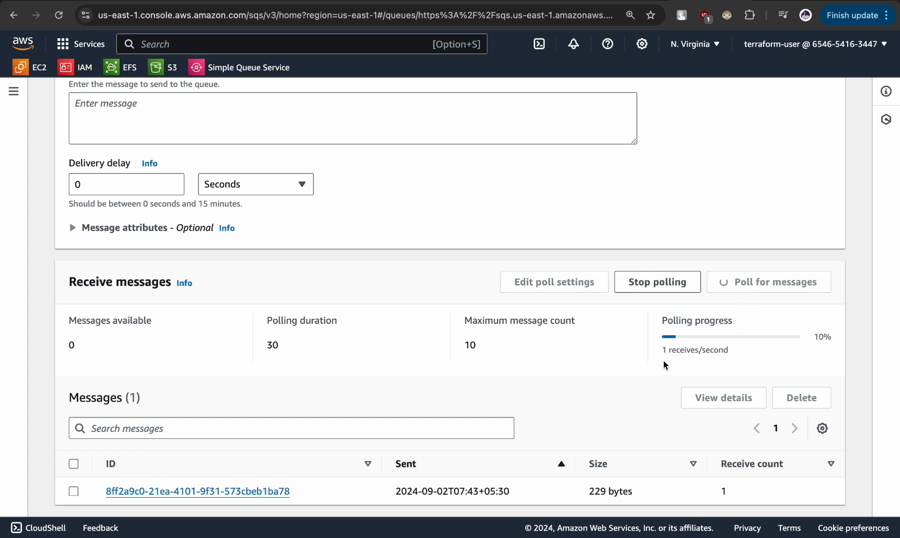
pyautogui.scroll(-1, 664, 361)
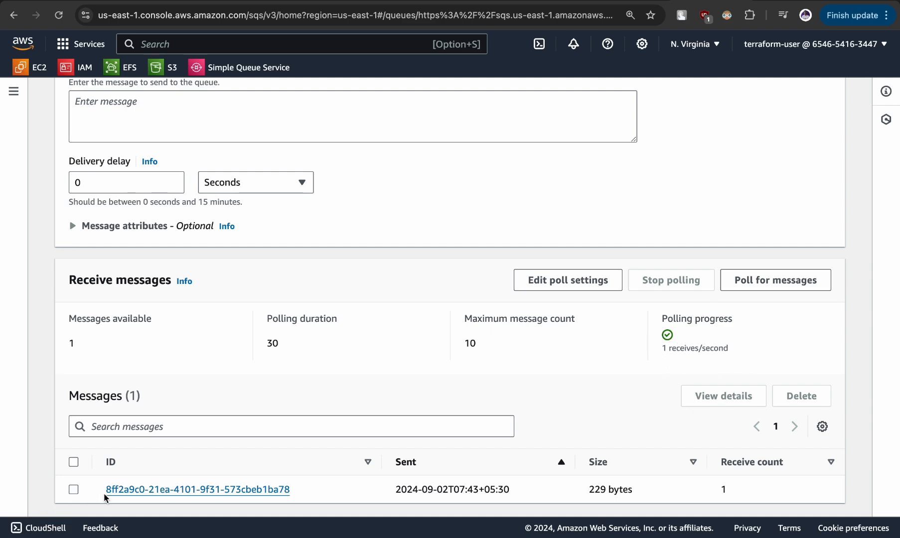
# Open the received message, enlarge its body to examine the service, event and bucket entries, and close it
pyautogui.click(131, 490)
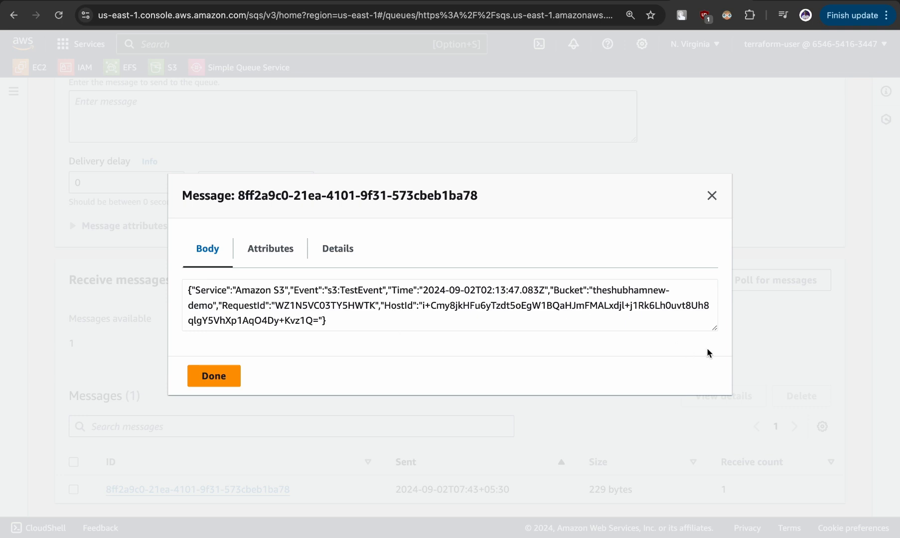
pyautogui.moveTo(714, 328); pyautogui.dragTo(734, 386)
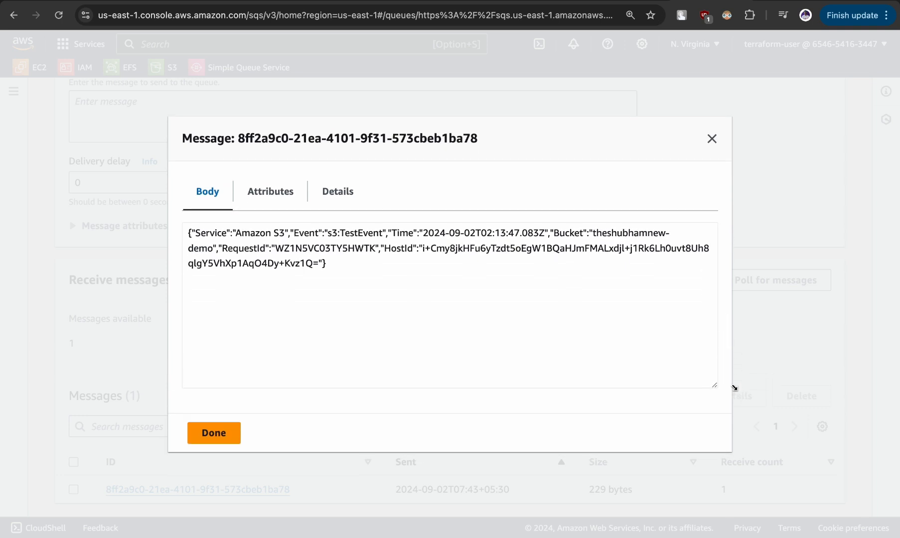
pyautogui.click(239, 233)
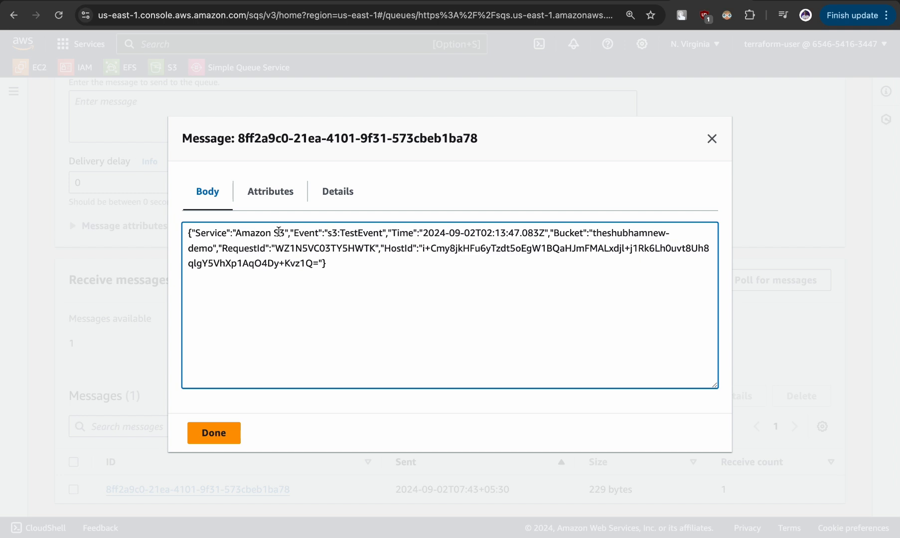
pyautogui.moveTo(279, 234); pyautogui.dragTo(251, 236)
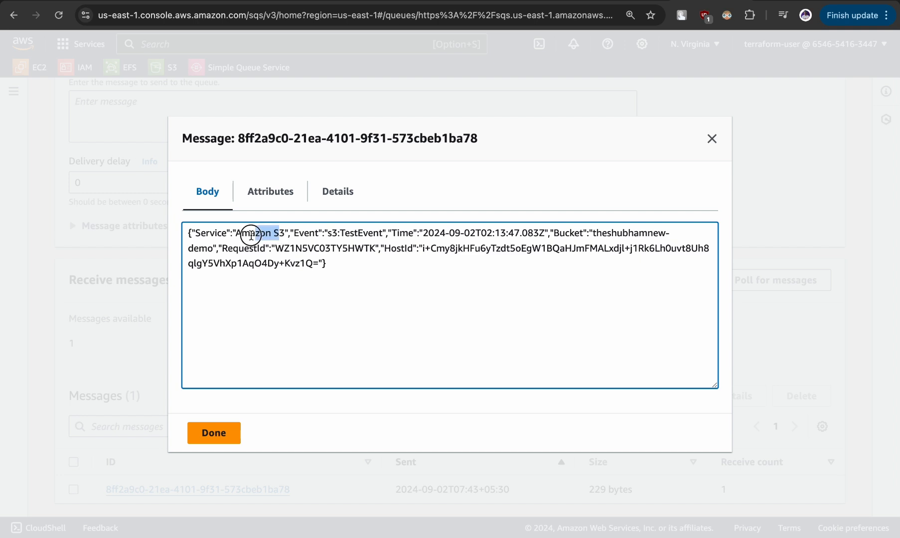
pyautogui.click(329, 235)
pyautogui.moveTo(329, 236); pyautogui.dragTo(374, 235)
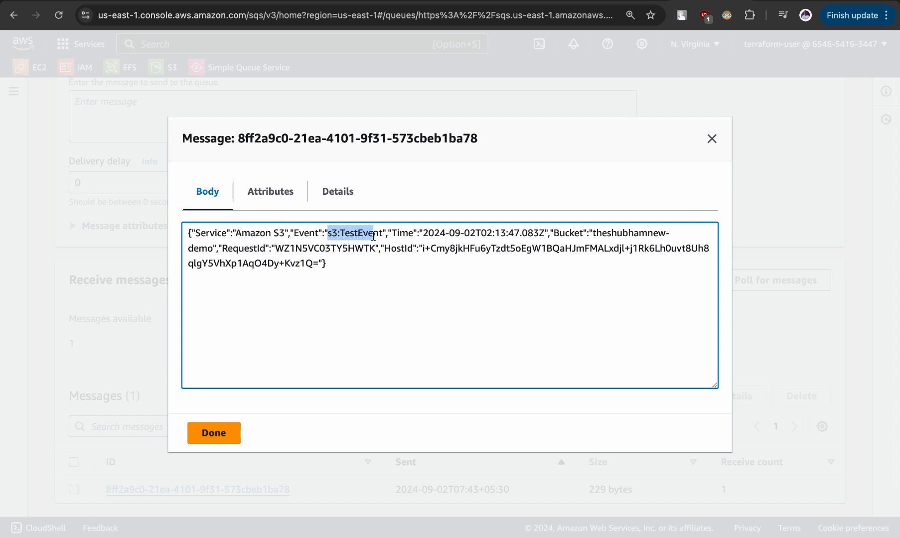
pyautogui.doubleClick(563, 232)
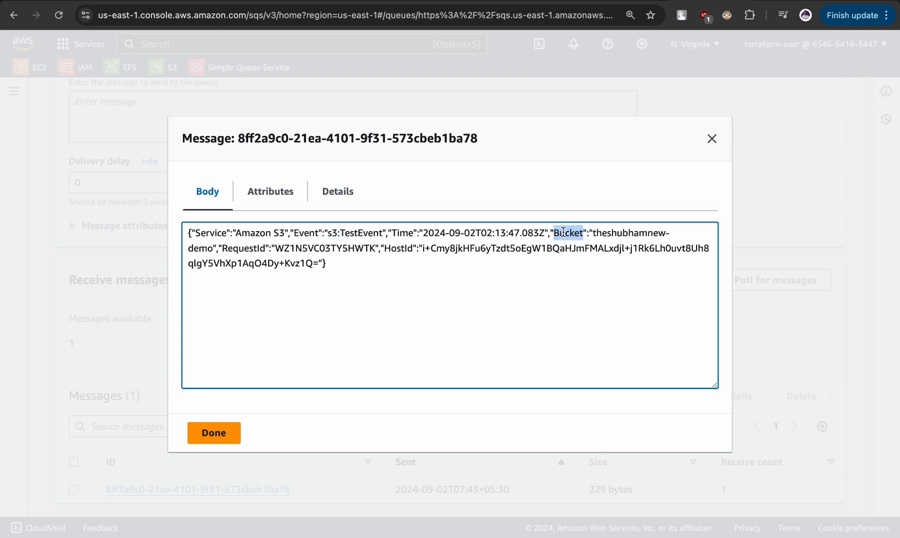
pyautogui.doubleClick(606, 231)
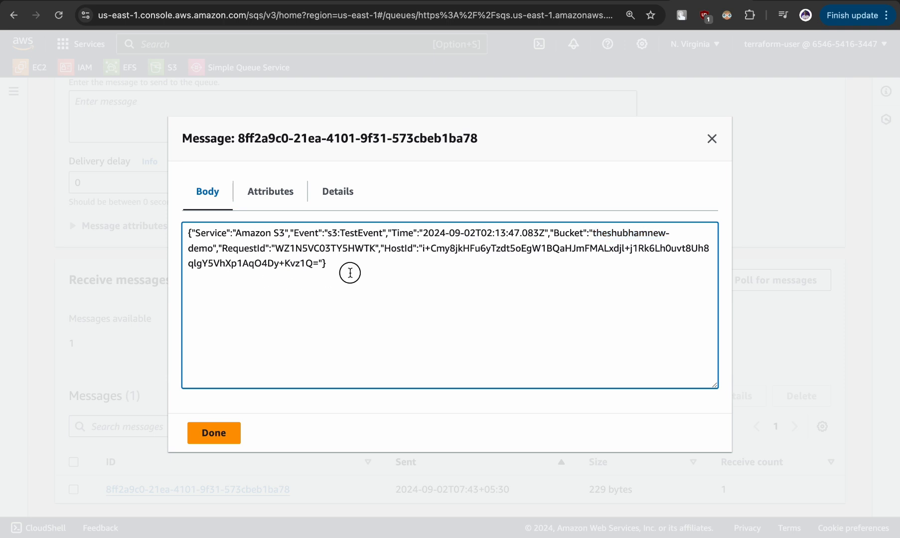
pyautogui.moveTo(351, 271); pyautogui.dragTo(188, 234)
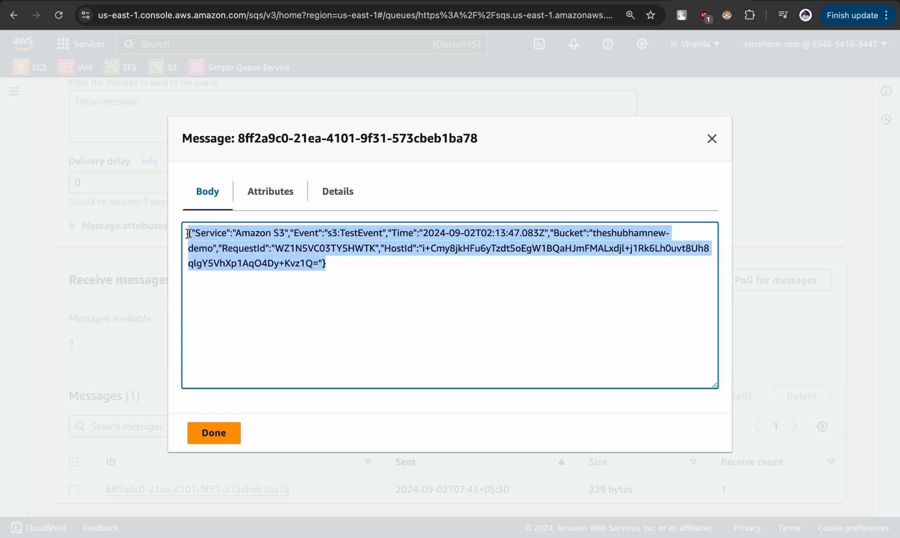
pyautogui.click(214, 434)
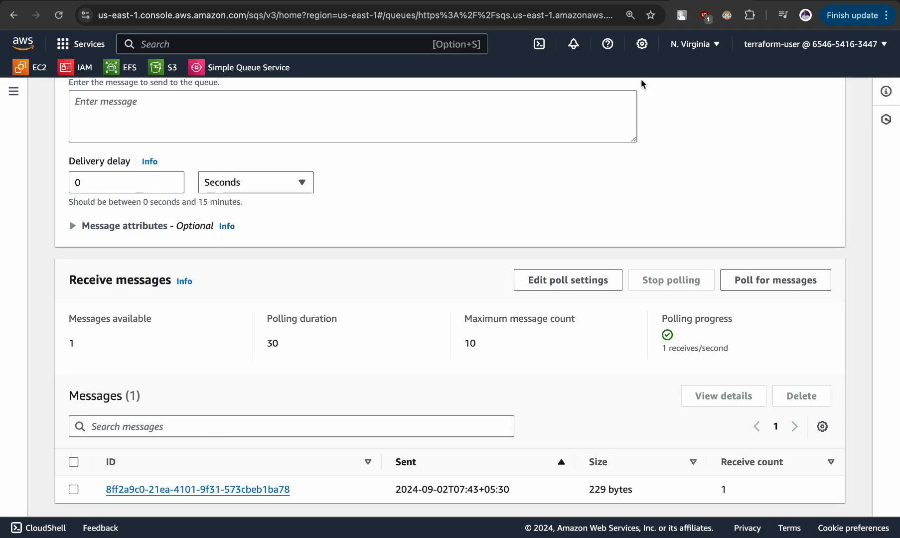
# Upload c-kai.jpg from the Downloads folder to the demo S3 bucket, check the upload summary and return to the bucket's objects
pyautogui.click(638, 2)
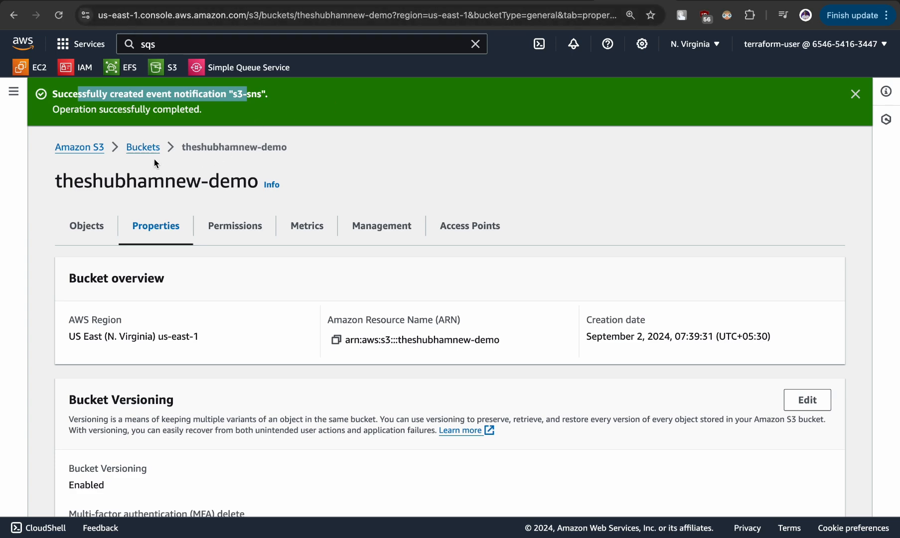
pyautogui.click(143, 148)
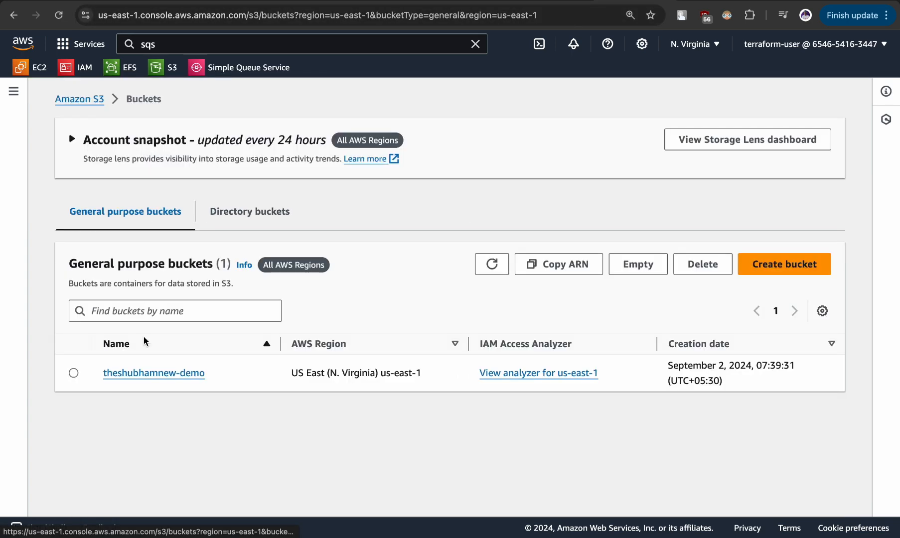
pyautogui.click(157, 377)
pyautogui.click(435, 425)
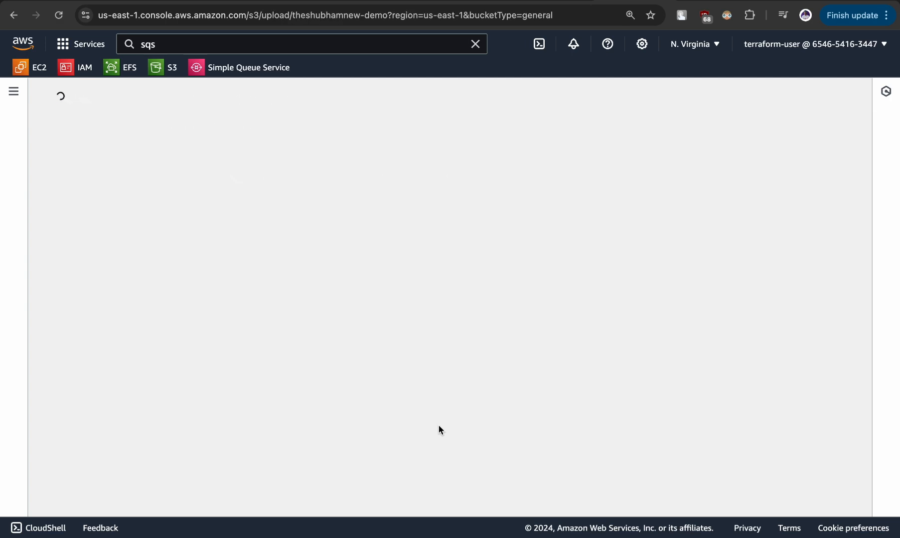
pyautogui.click(488, 280)
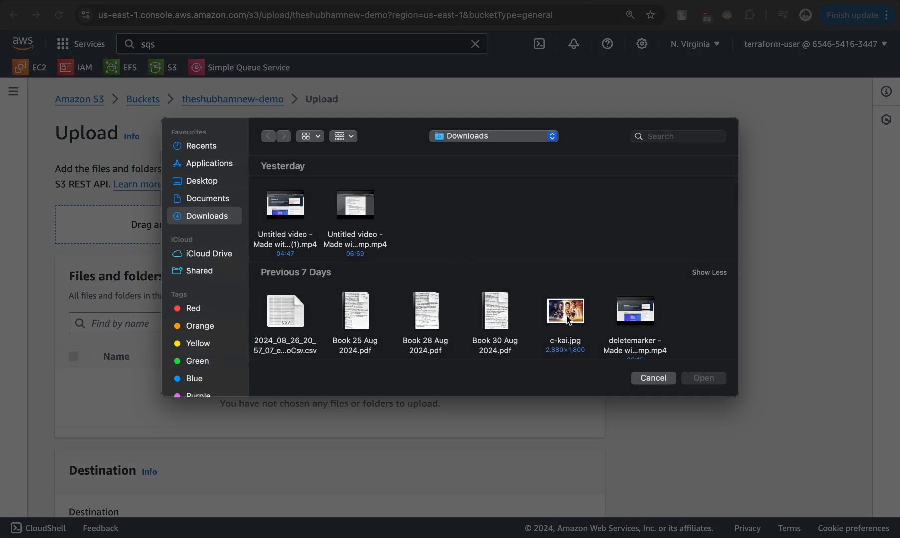
pyautogui.scroll(-1, 569, 319)
pyautogui.doubleClick(569, 279)
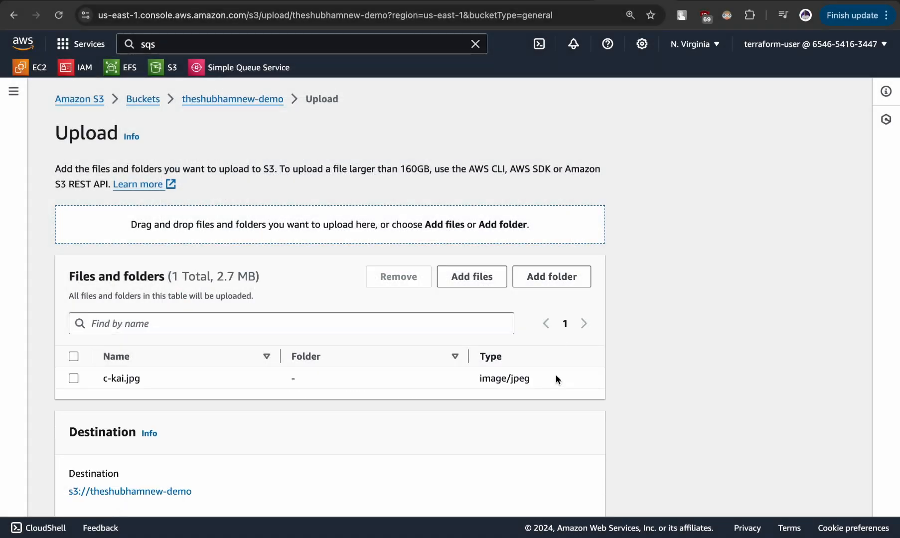
pyautogui.scroll(-4, 556, 375)
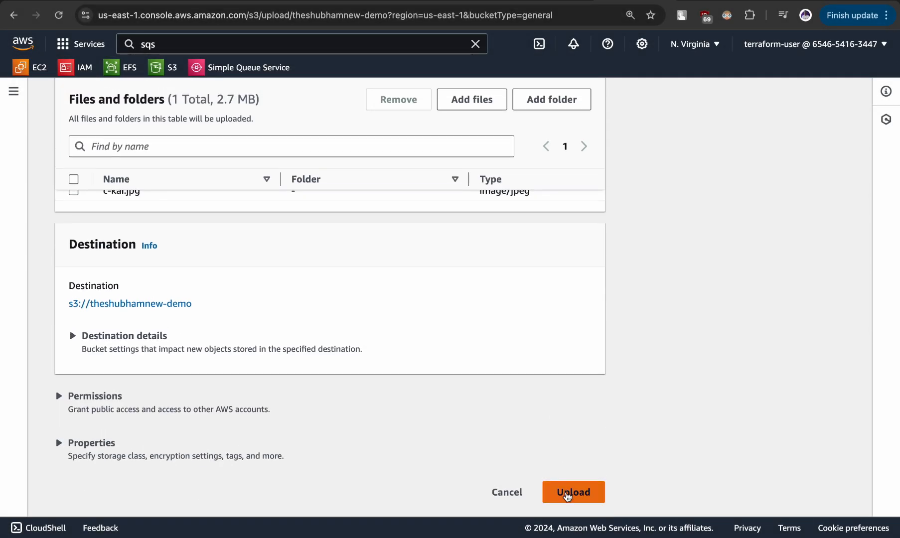
pyautogui.click(567, 496)
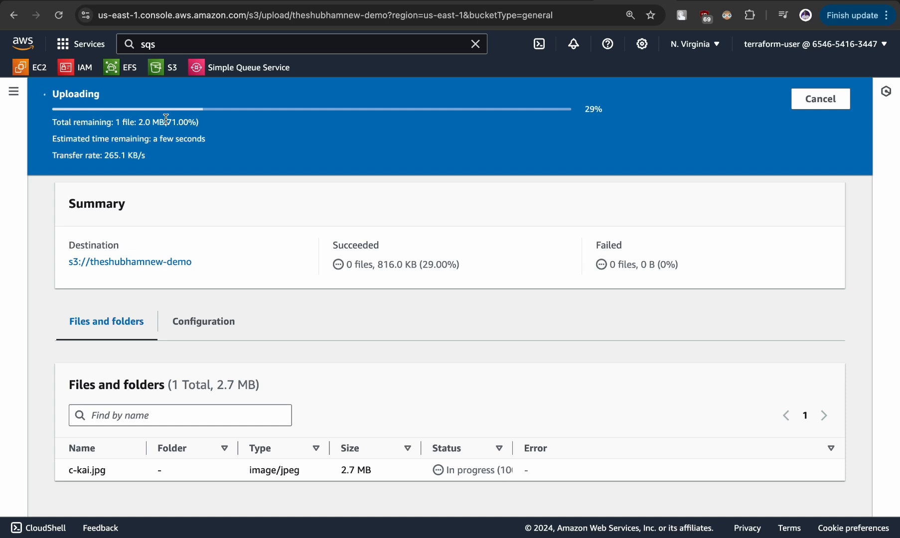
pyautogui.scroll(3, 270, 210)
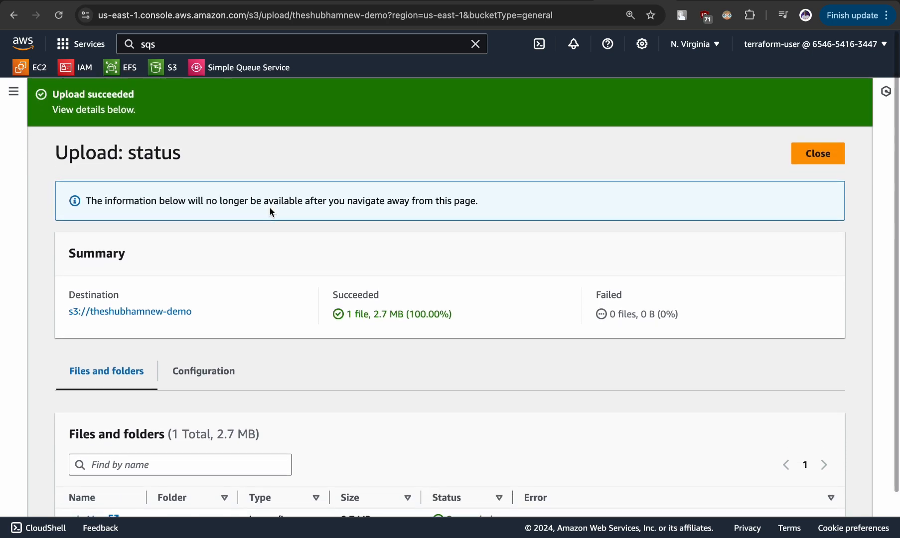
pyautogui.moveTo(355, 310); pyautogui.dragTo(432, 310)
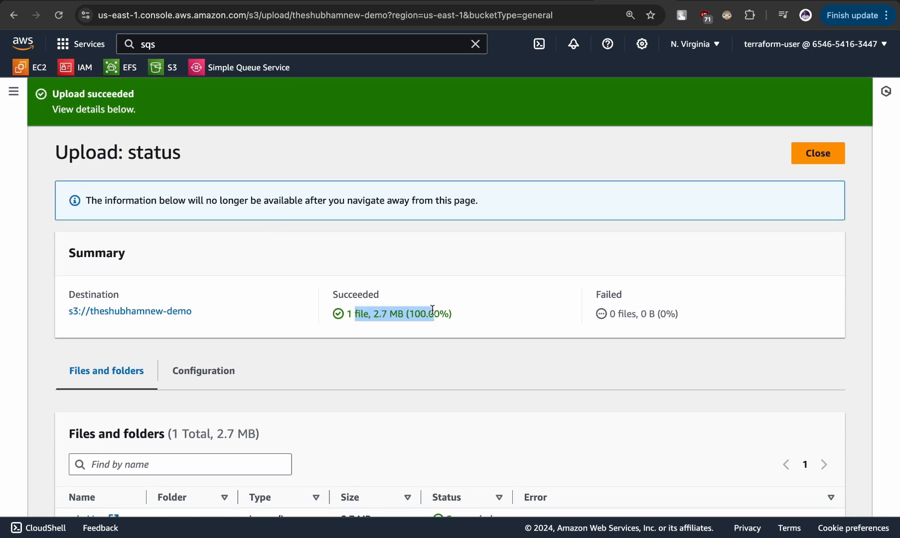
pyautogui.click(812, 158)
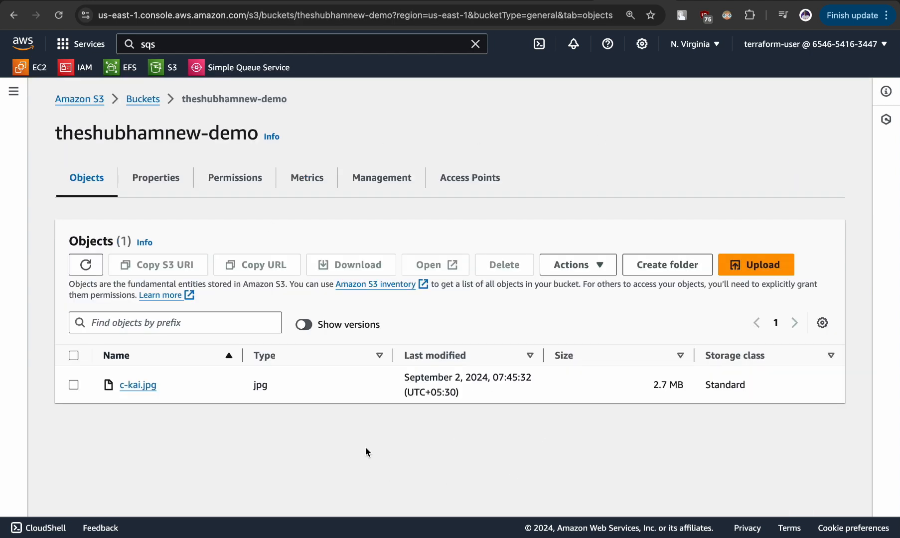
# Poll events3-queue for messages again after the upload and recheck the body of the older message
pyautogui.click(702, 2)
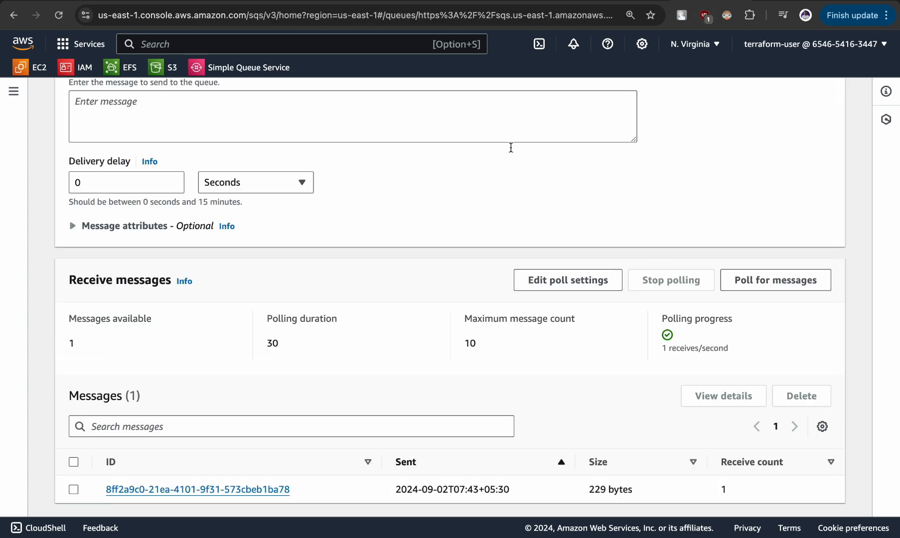
pyautogui.click(765, 288)
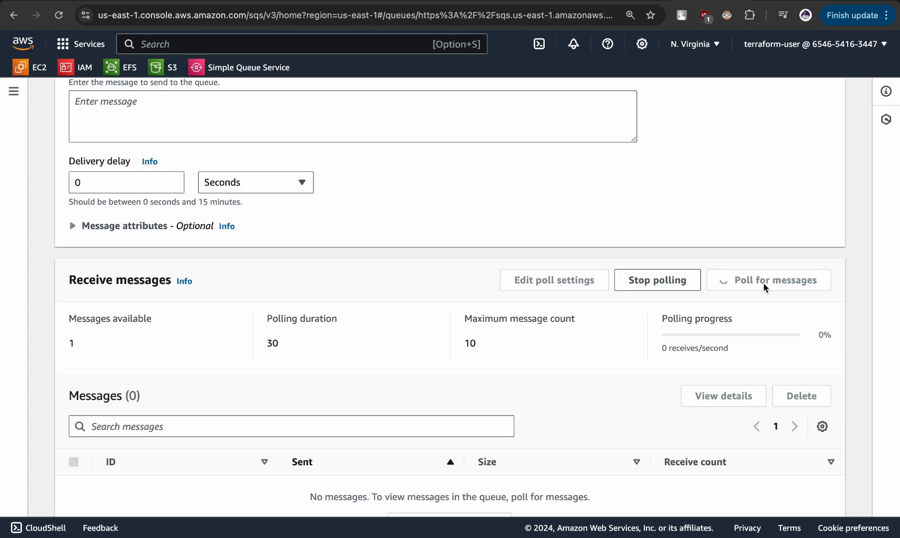
pyautogui.scroll(-1, 619, 327)
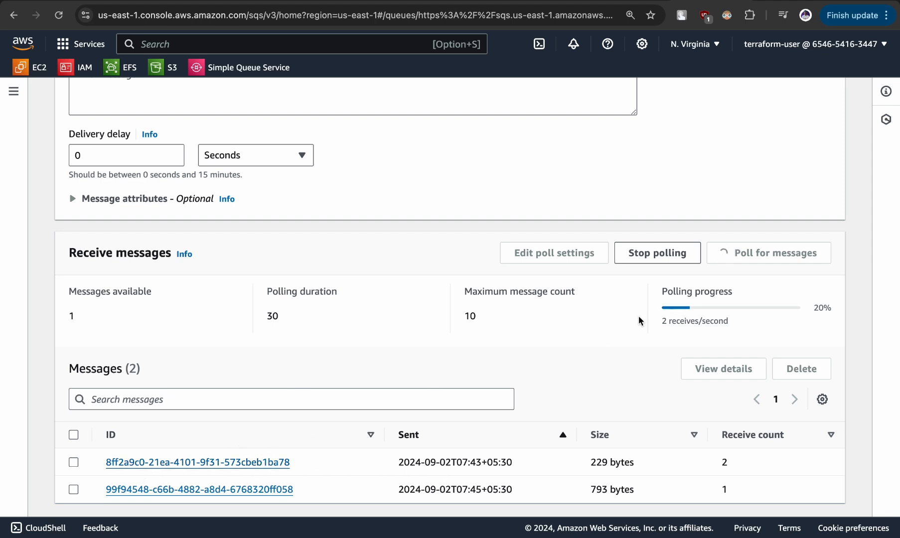
pyautogui.click(175, 466)
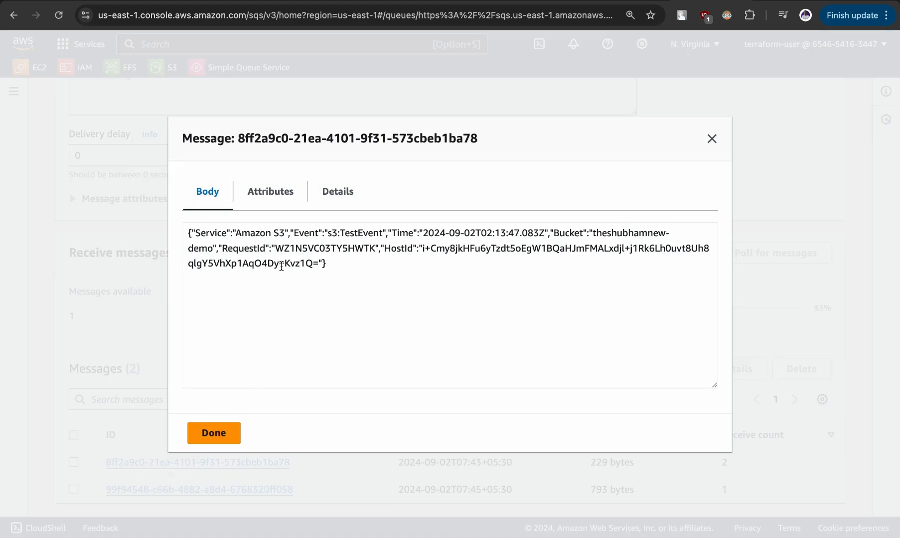
pyautogui.click(712, 140)
# Open the 793-byte message and examine the event source, AWS region and event name in its body
pyautogui.click(182, 490)
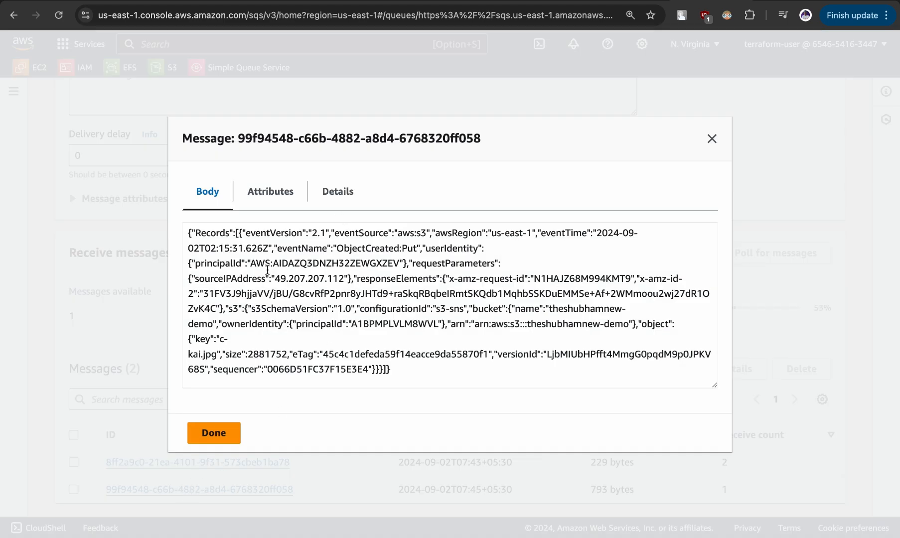
pyautogui.doubleClick(347, 232)
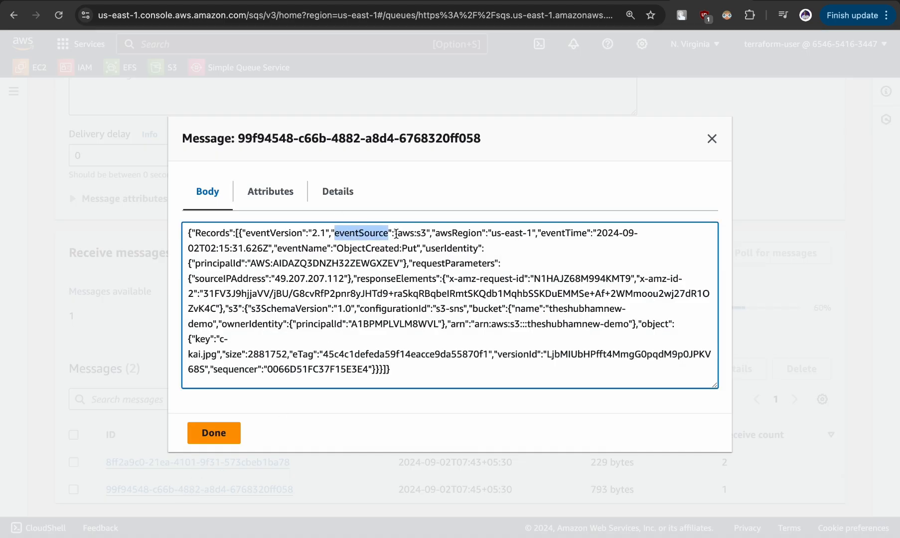
pyautogui.doubleClick(422, 235)
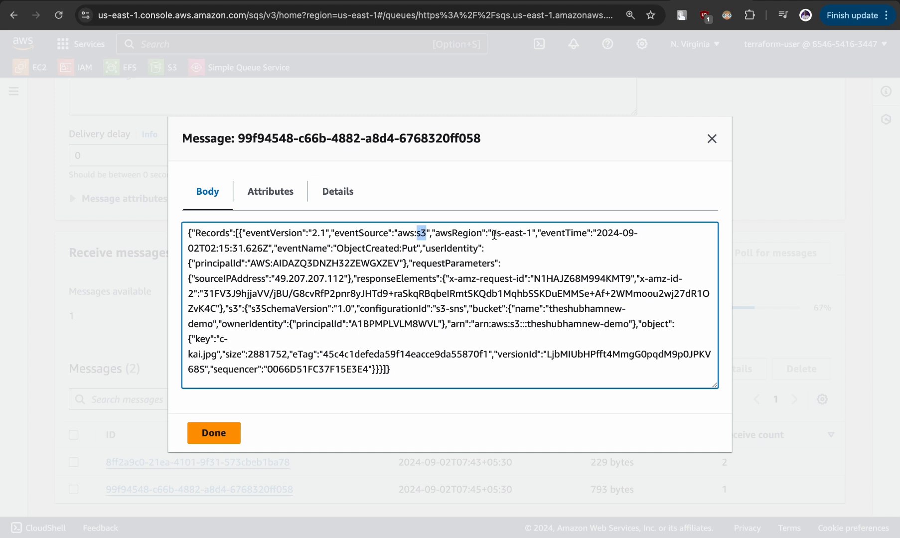
pyautogui.moveTo(494, 235); pyautogui.dragTo(524, 238)
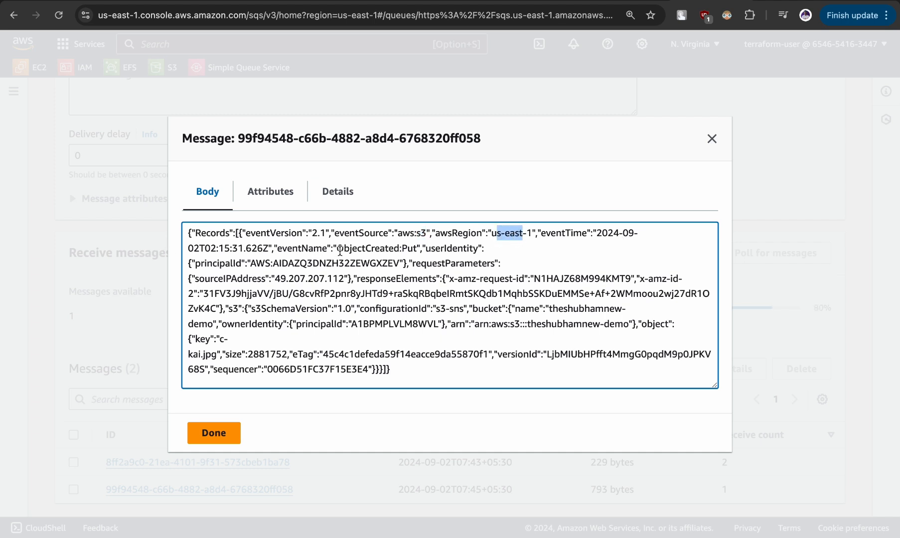
pyautogui.moveTo(336, 249); pyautogui.dragTo(418, 256)
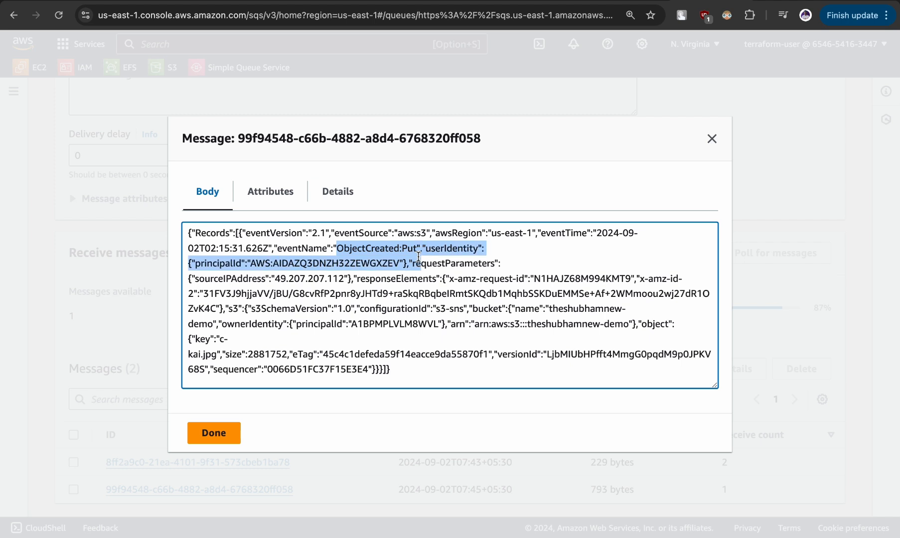
pyautogui.click(419, 257)
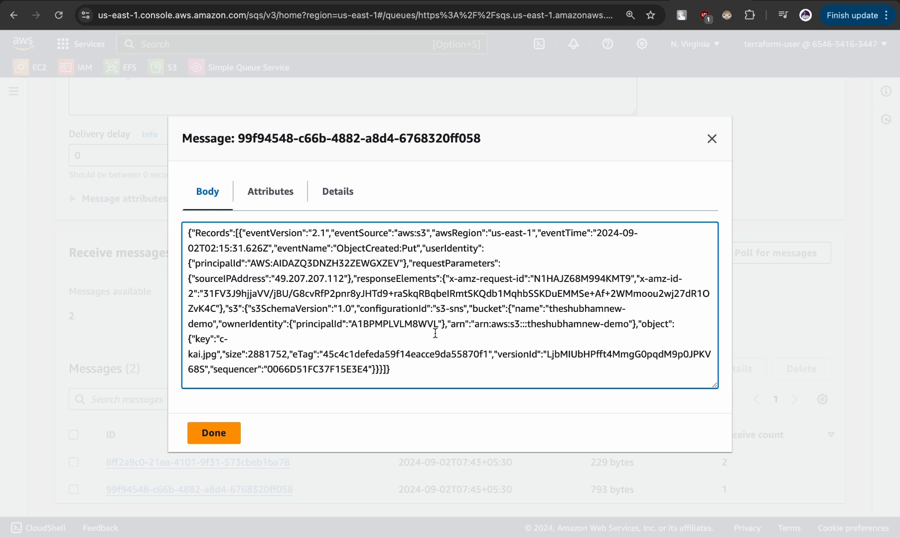
# Examine the bucket ARN, object entry, size and version ID in the message body, and close the message
pyautogui.moveTo(528, 326); pyautogui.dragTo(626, 332)
pyautogui.click(607, 333)
pyautogui.doubleClick(656, 326)
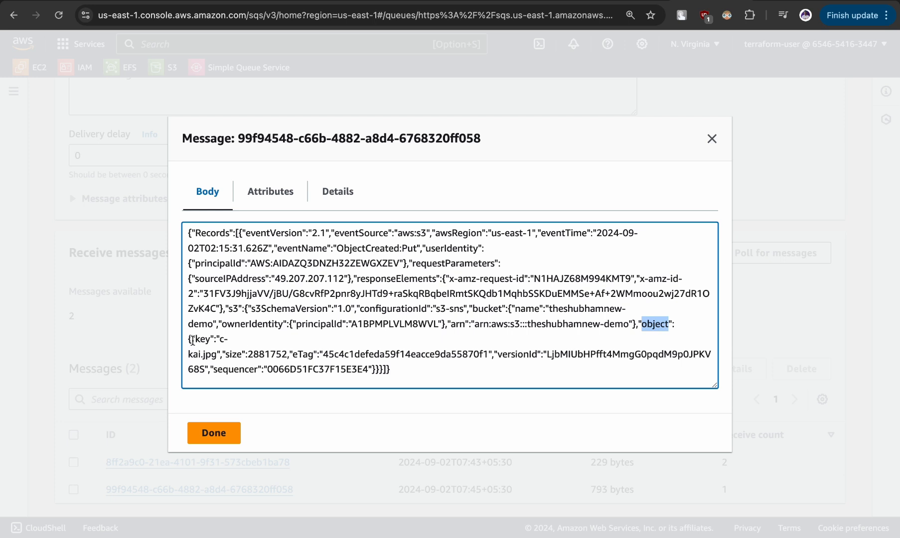
pyautogui.moveTo(248, 355); pyautogui.dragTo(285, 360)
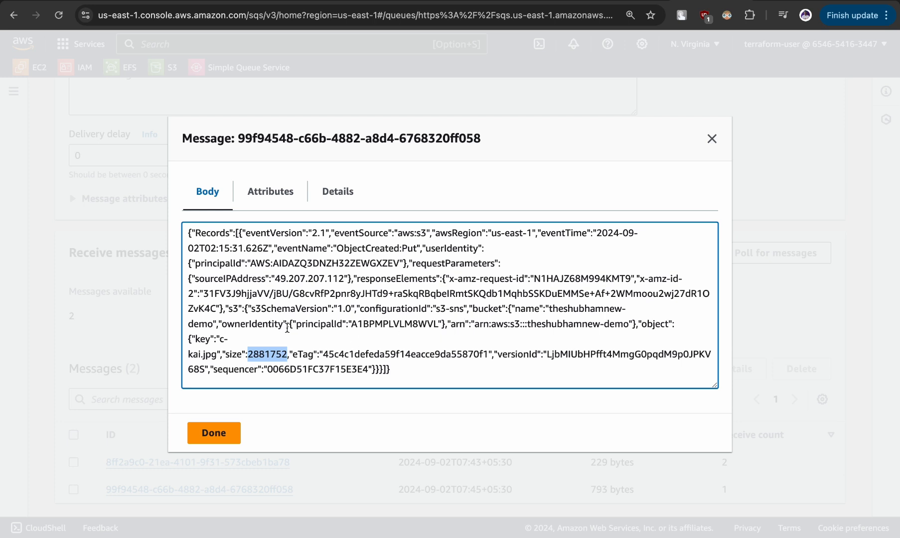
pyautogui.doubleClick(557, 358)
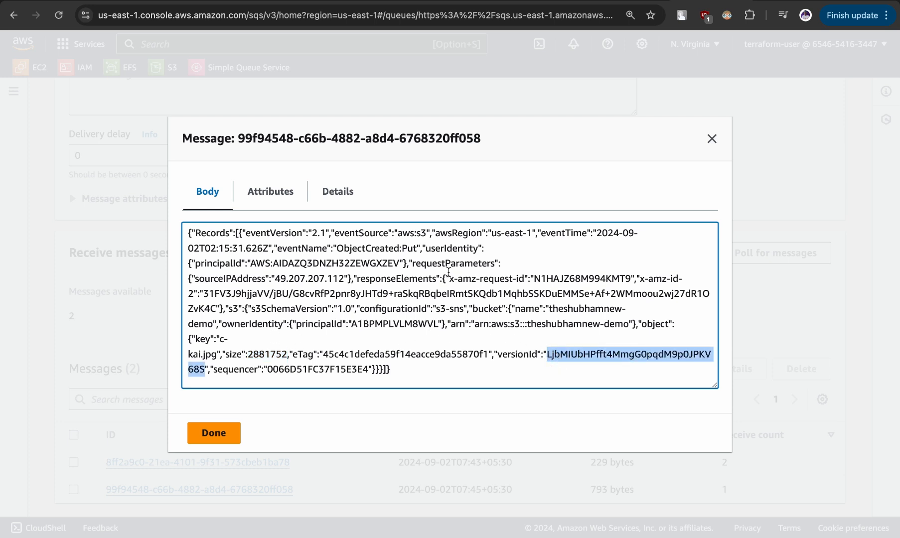
pyautogui.click(711, 140)
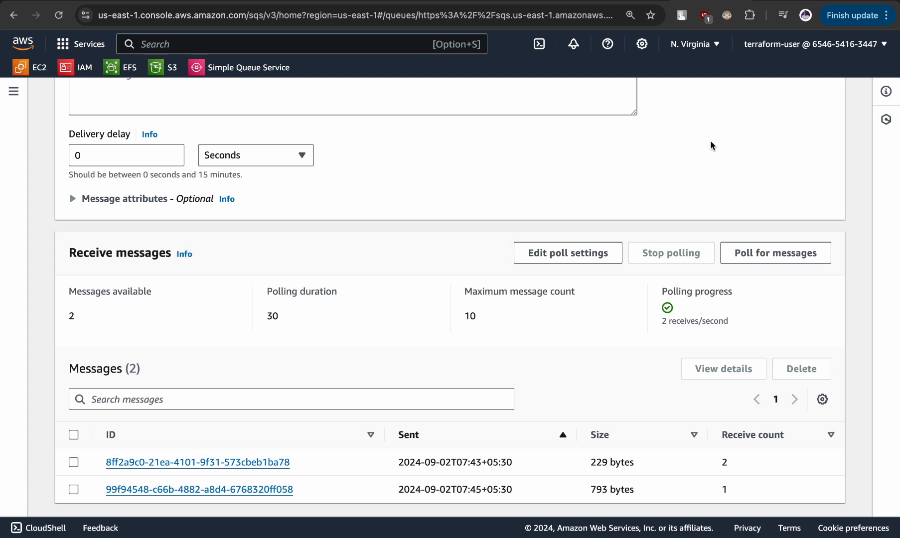
# Return to the details of events3-queue and permanently delete the queue, entering "confirm" as the confirmation text
pyautogui.scroll(5, 711, 145)
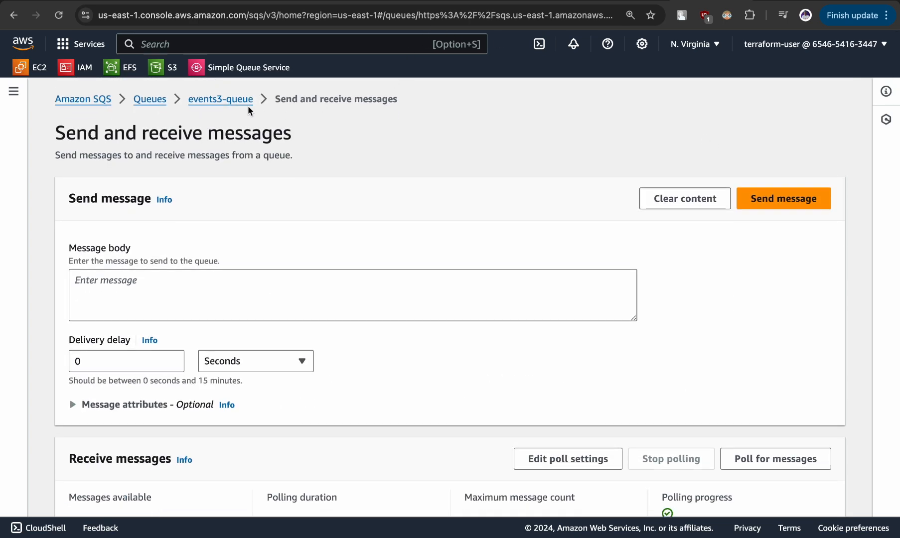
pyautogui.click(232, 102)
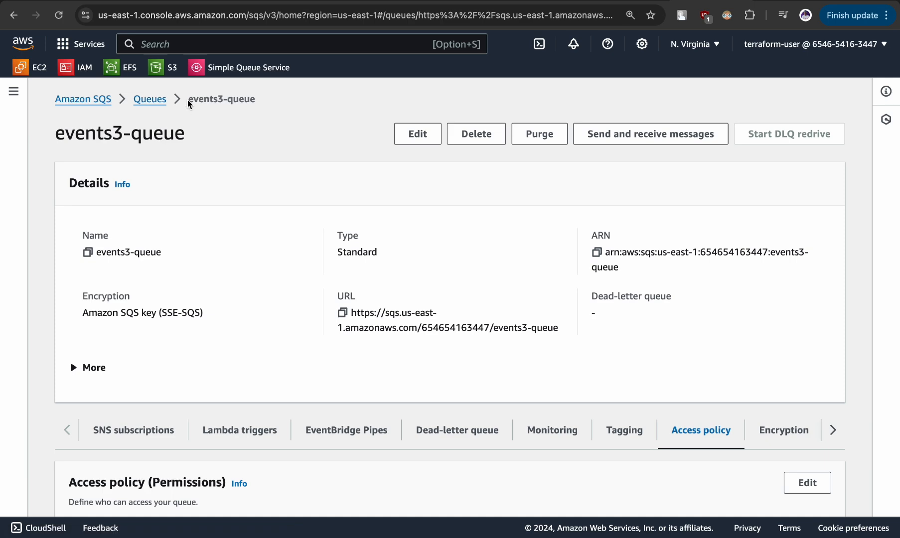
pyautogui.click(500, 138)
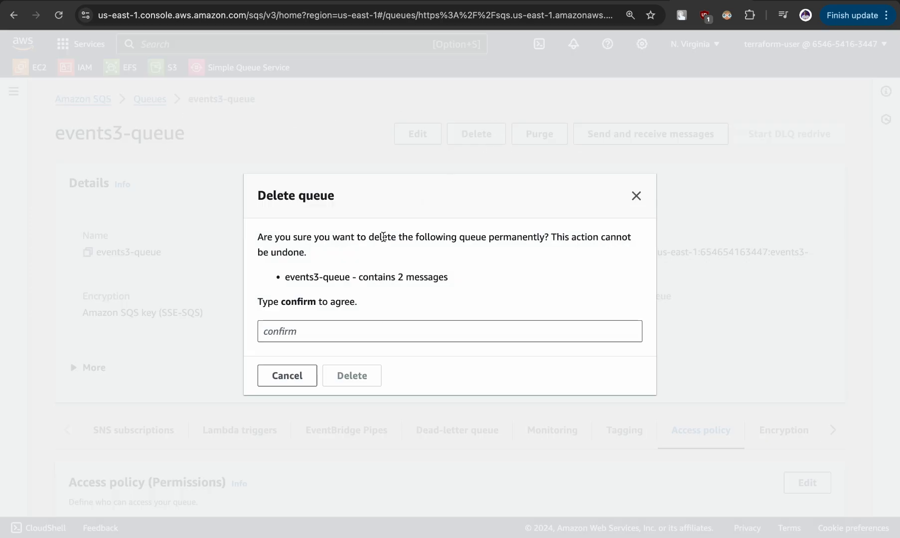
pyautogui.doubleClick(307, 303)
pyautogui.press('super+c')
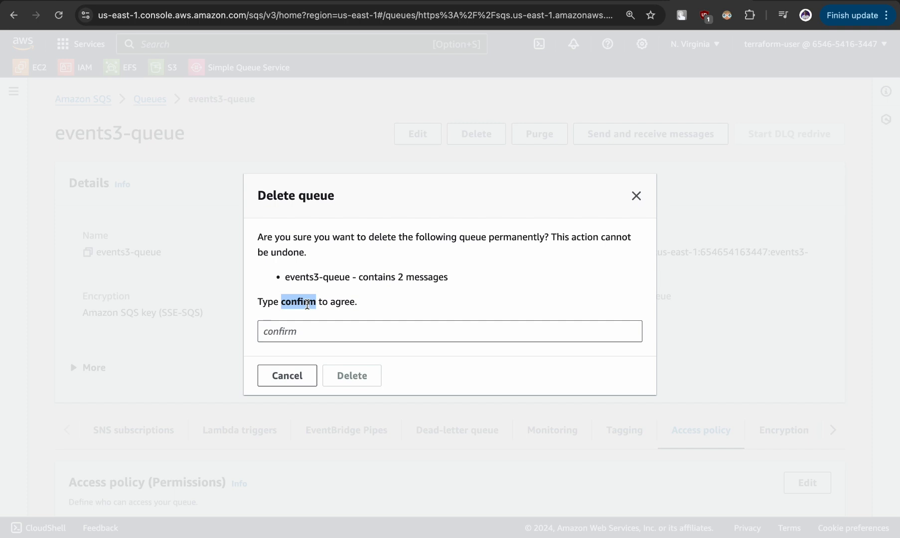
pyautogui.click(288, 338)
pyautogui.press('super+v')
pyautogui.click(346, 375)
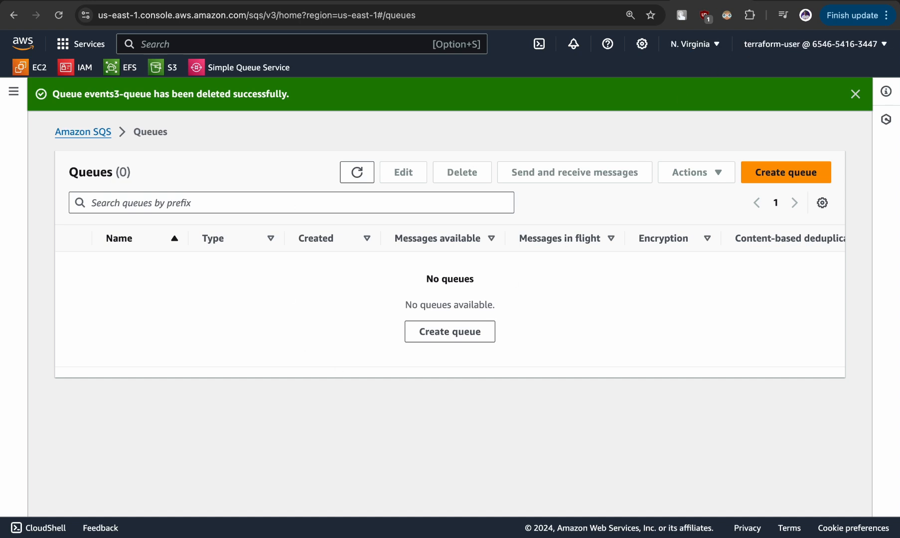
# Switch to the S3 console, delete c-kai.jpg from the demo bucket with the confirmation text "delete", and return to the bucket's objects
pyautogui.click(632, 1)
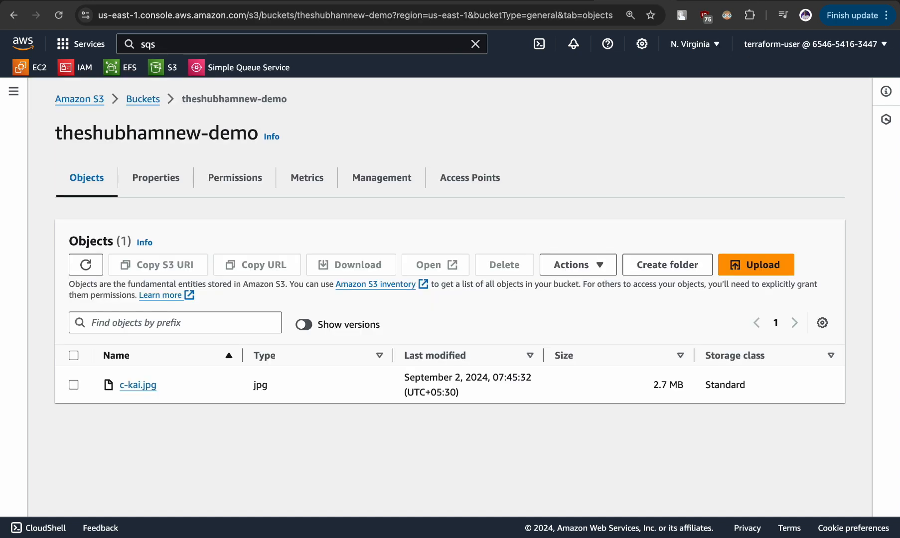
pyautogui.click(72, 385)
pyautogui.click(502, 267)
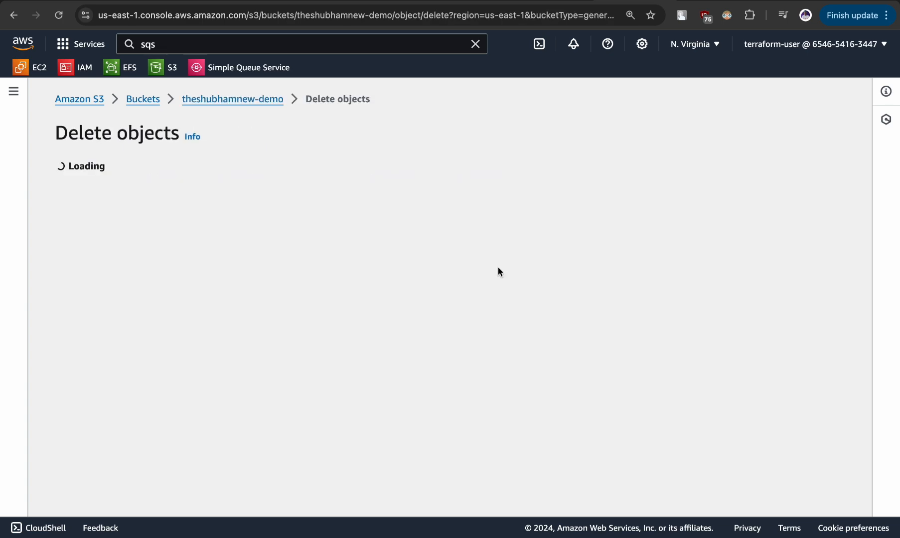
pyautogui.scroll(-3, 242, 439)
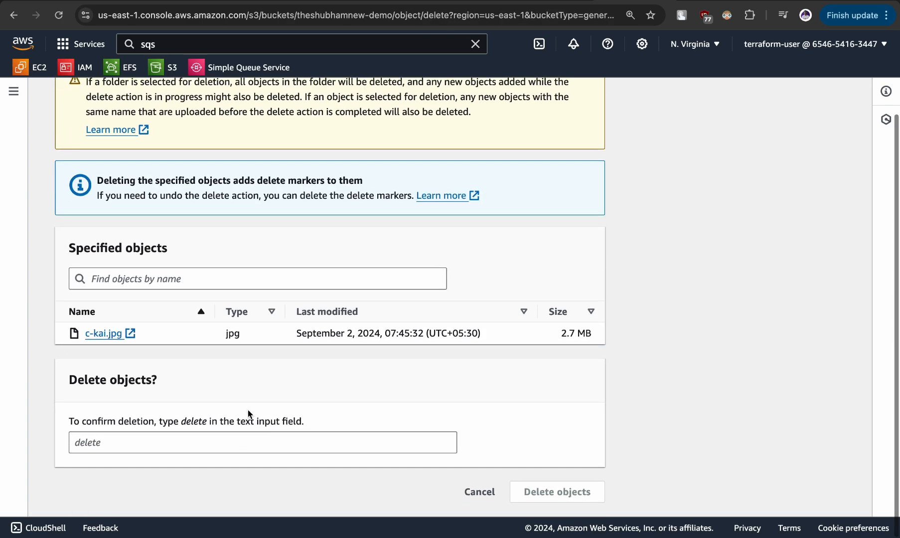
pyautogui.click(135, 443)
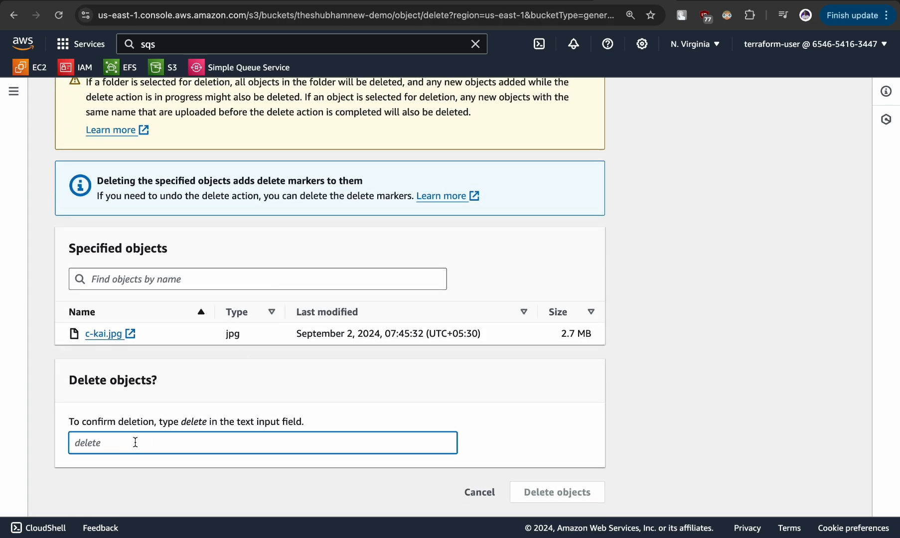
pyautogui.write('delete')
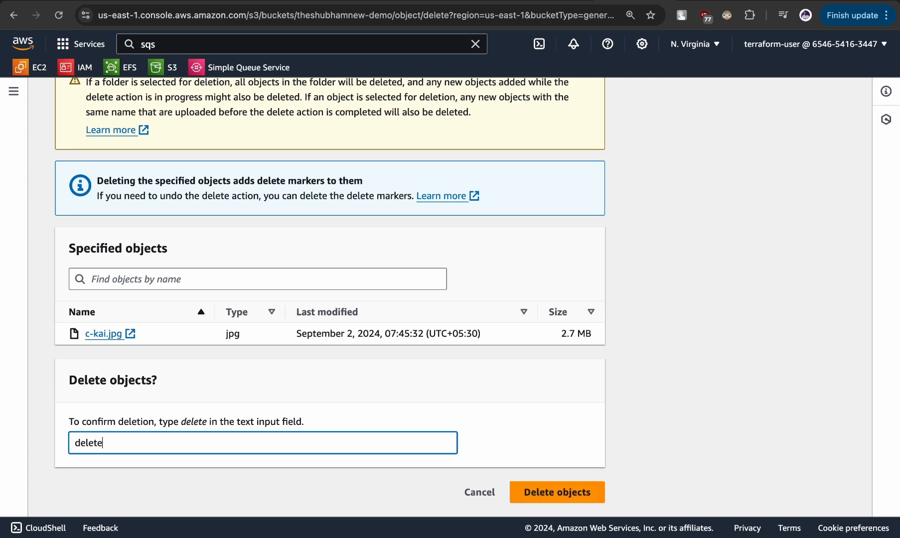
pyautogui.click(566, 483)
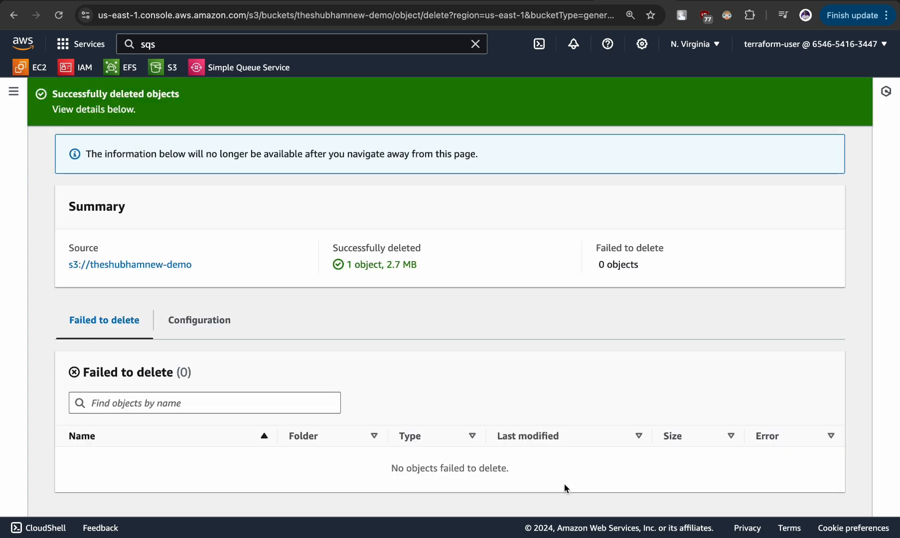
pyautogui.scroll(3, 565, 484)
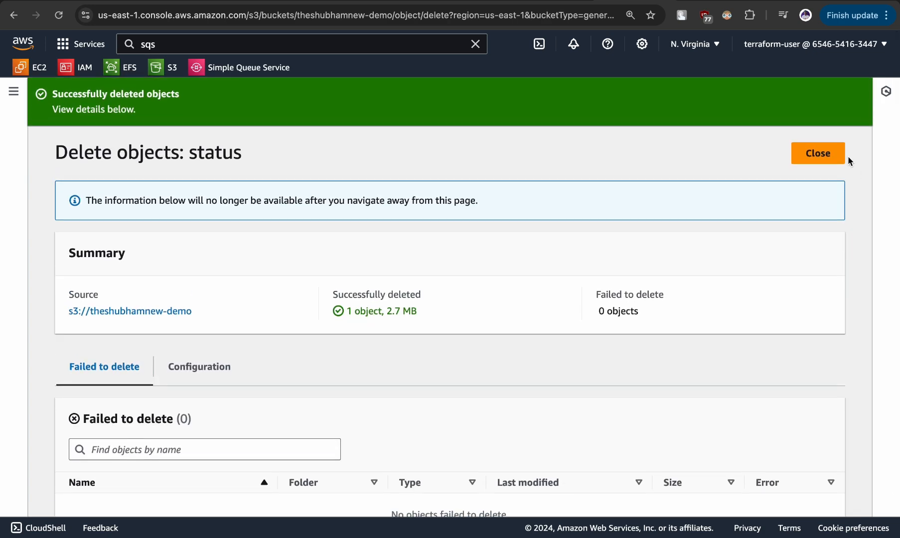
pyautogui.click(830, 152)
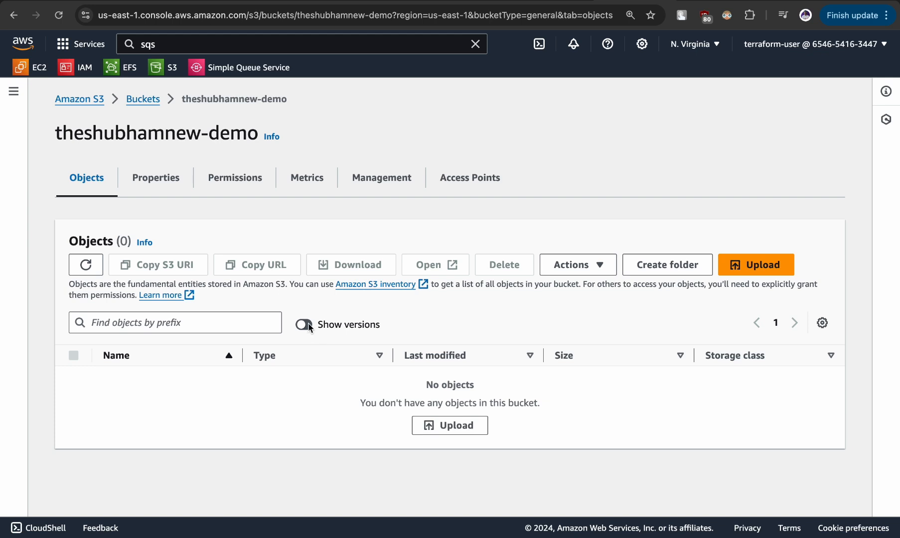
# Show object versions in the demo bucket and examine the version entries of c-kai.jpg
pyautogui.click(304, 326)
pyautogui.scroll(-1, 298, 448)
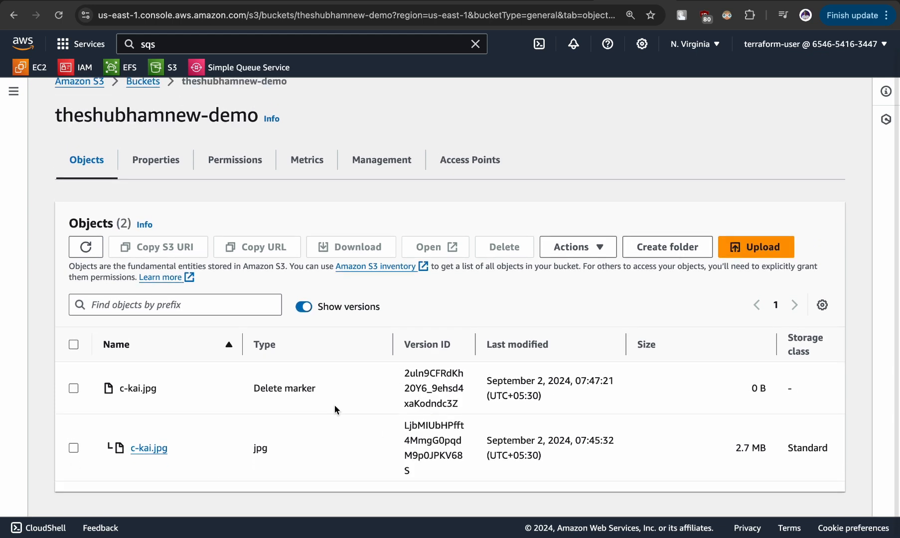
pyautogui.scroll(1, 514, 456)
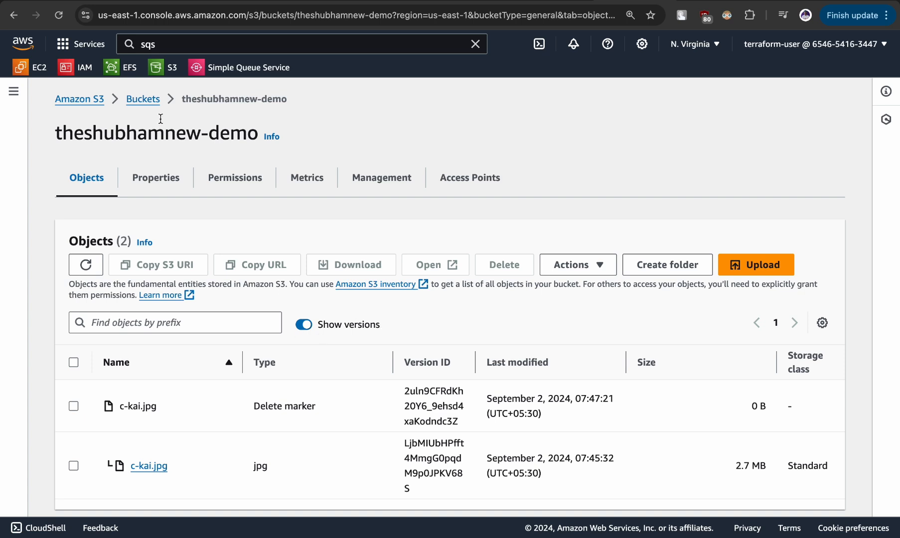
# Start deleting the demo bucket from the bucket list and empty it first, entering "permanently delete" as the confirmation text
pyautogui.click(143, 102)
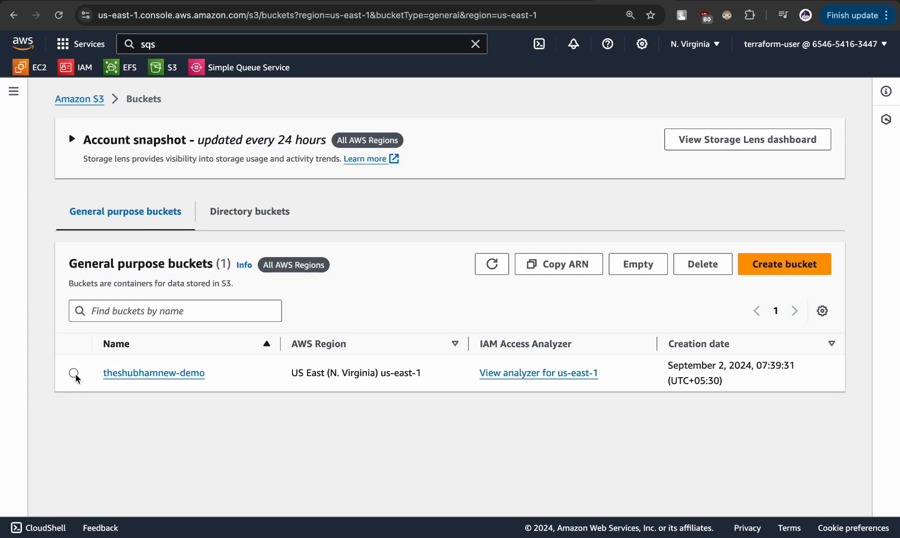
pyautogui.click(73, 373)
pyautogui.click(682, 264)
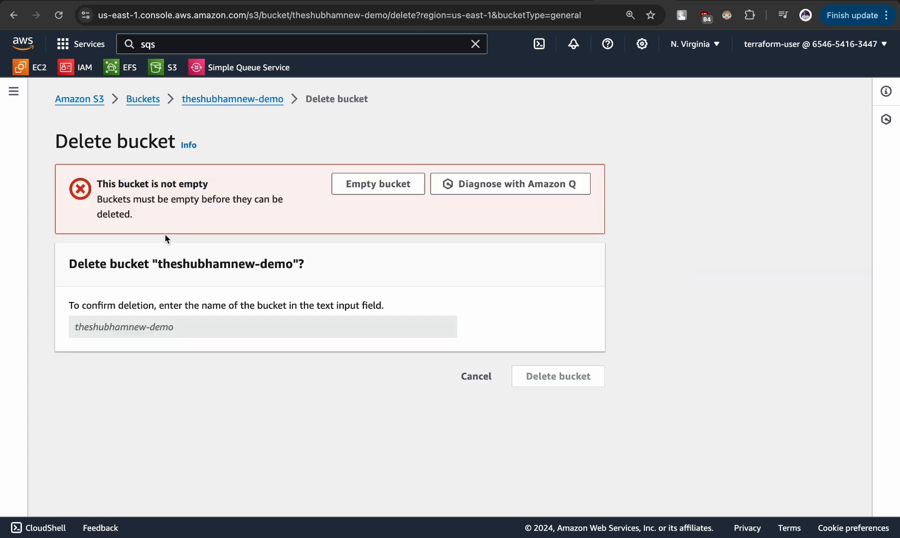
pyautogui.click(395, 185)
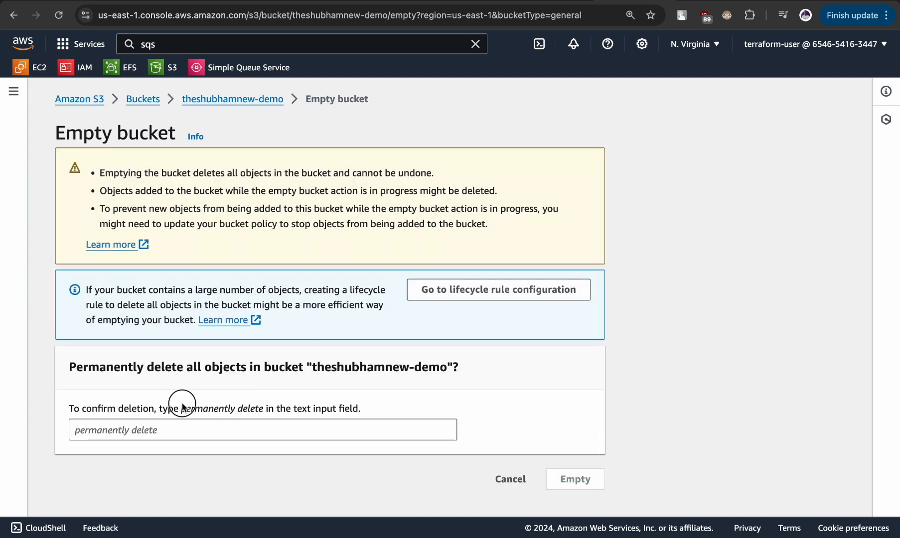
pyautogui.moveTo(182, 405); pyautogui.dragTo(263, 407)
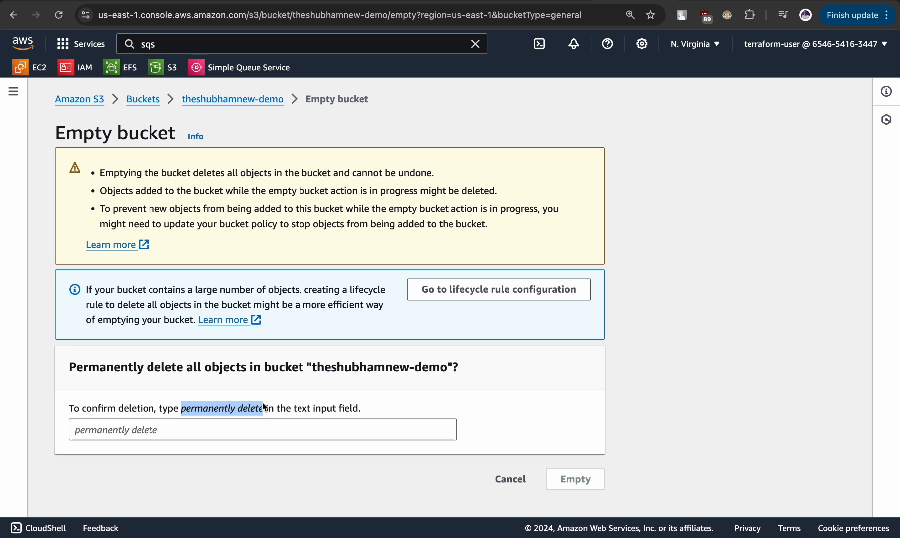
pyautogui.click(233, 450)
pyautogui.click(209, 432)
pyautogui.press('super+v')
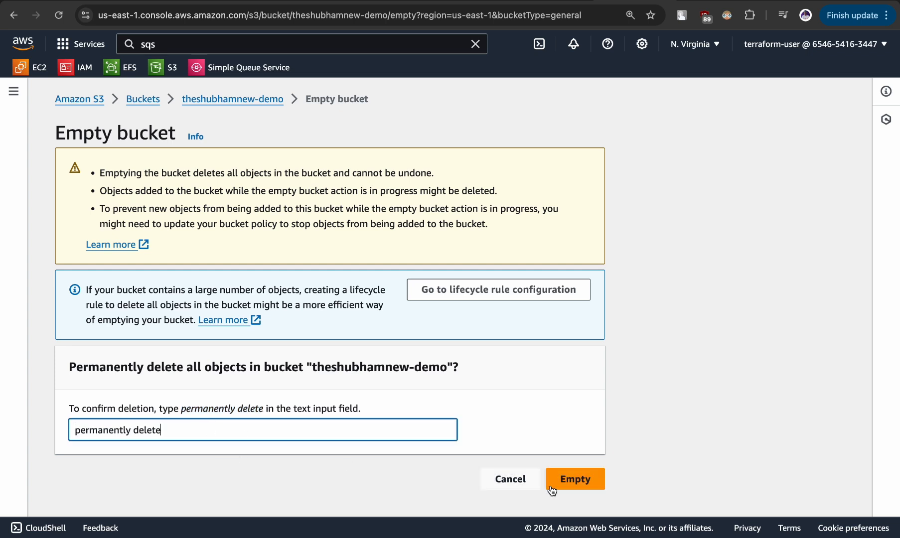
pyautogui.click(596, 480)
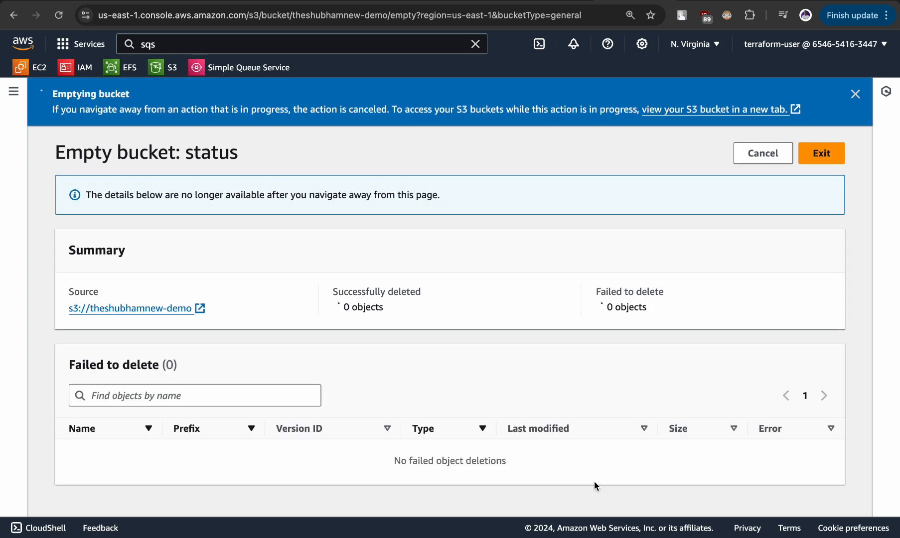
pyautogui.click(822, 153)
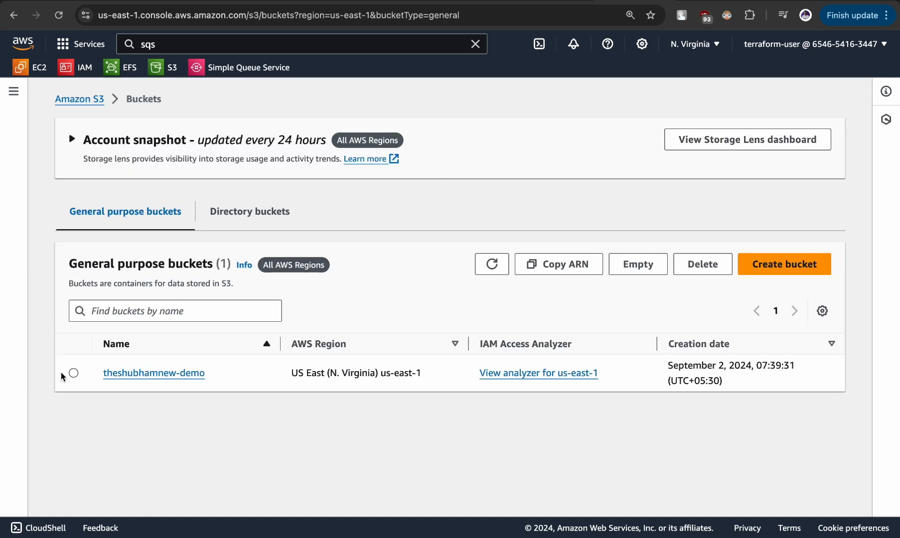
# Reload the bucket list, delete the emptied demo bucket by entering its name as confirmation, and dismiss the notification
pyautogui.click(73, 373)
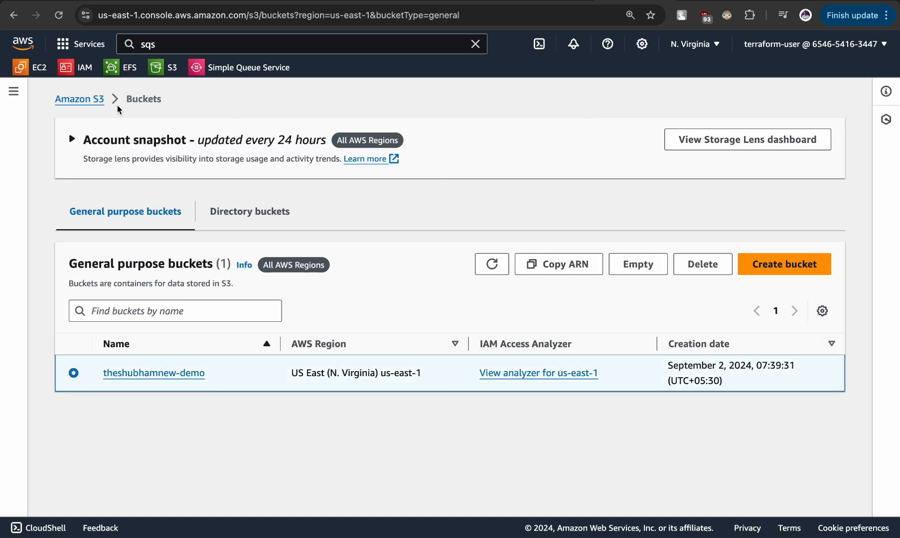
pyautogui.click(59, 15)
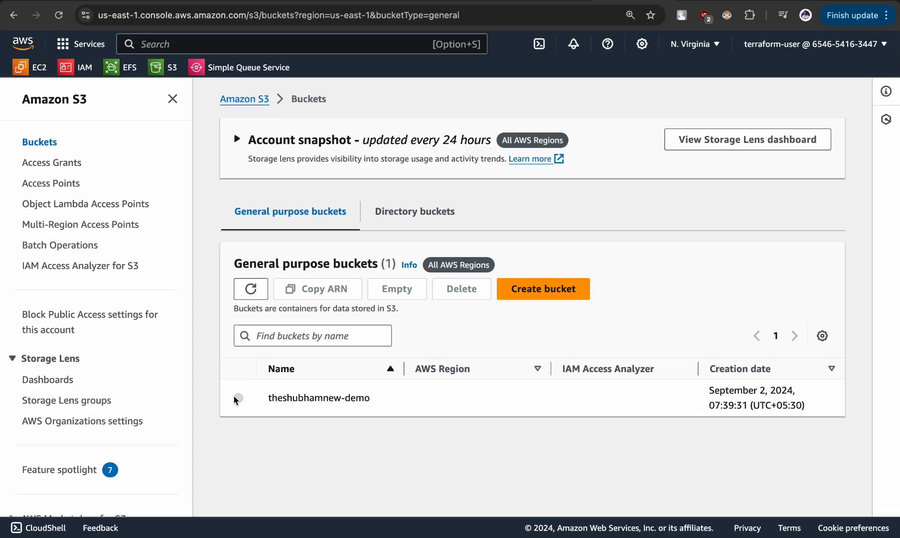
pyautogui.click(238, 399)
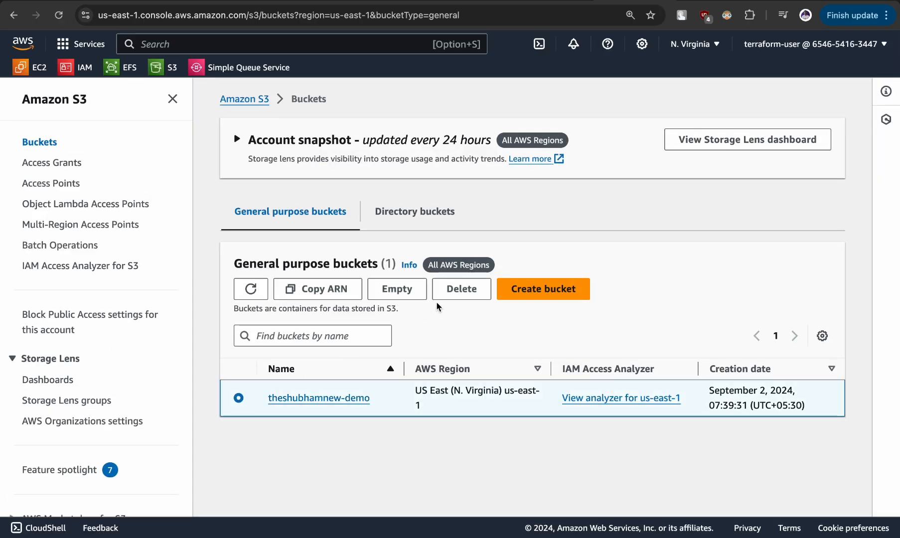
pyautogui.click(451, 291)
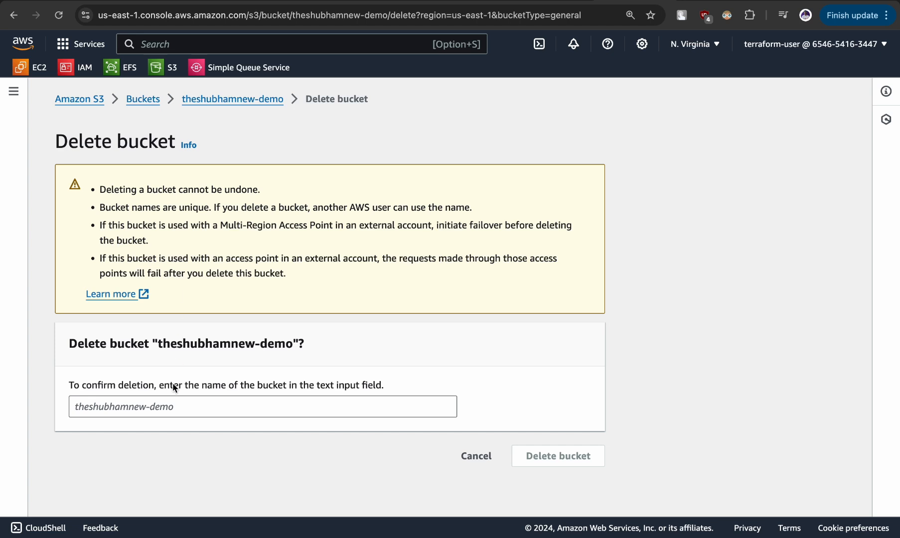
pyautogui.click(162, 349)
pyautogui.moveTo(162, 349); pyautogui.dragTo(295, 347)
pyautogui.press('super+c')
pyautogui.click(211, 407)
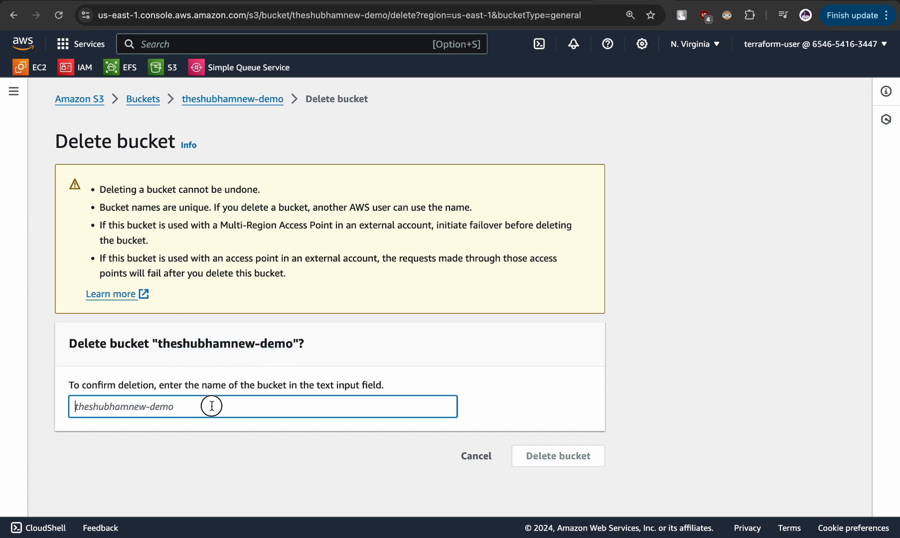
pyautogui.write('t')
pyautogui.press('super+v')
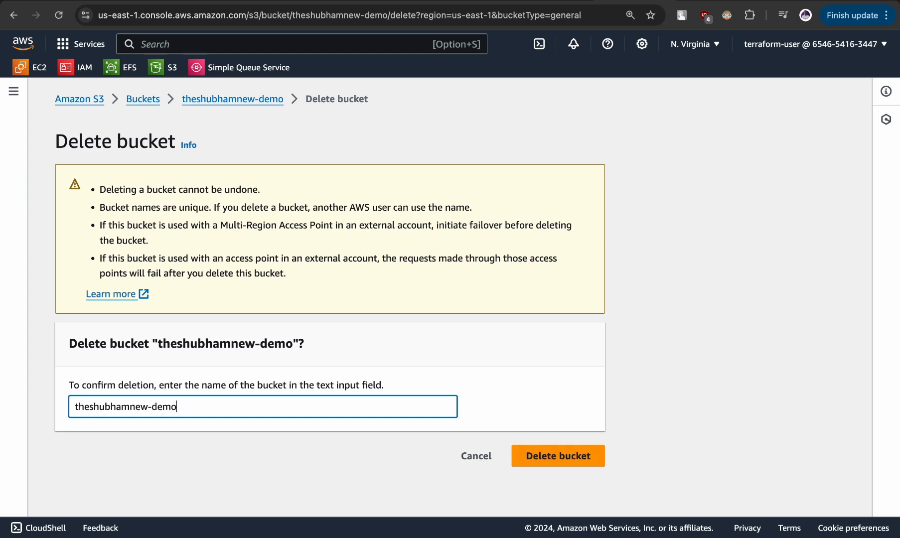
pyautogui.click(589, 459)
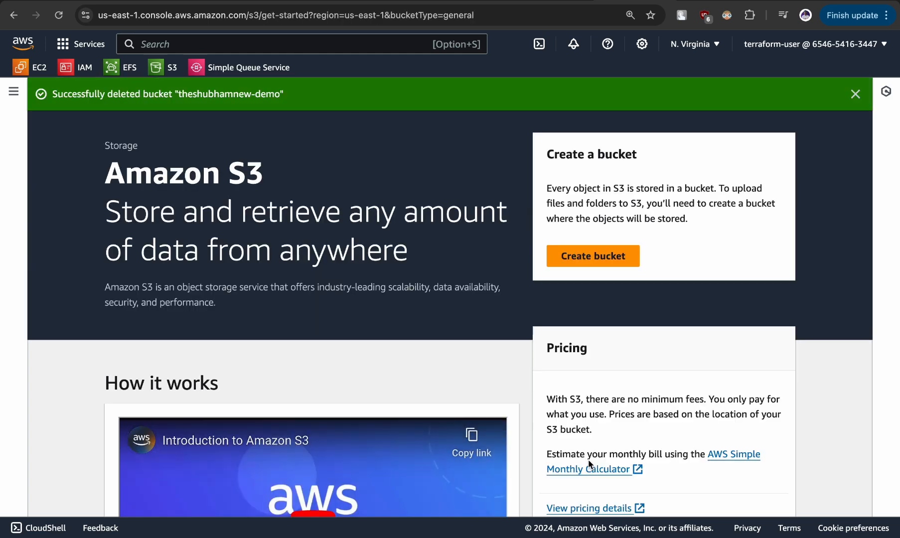
pyautogui.click(855, 94)
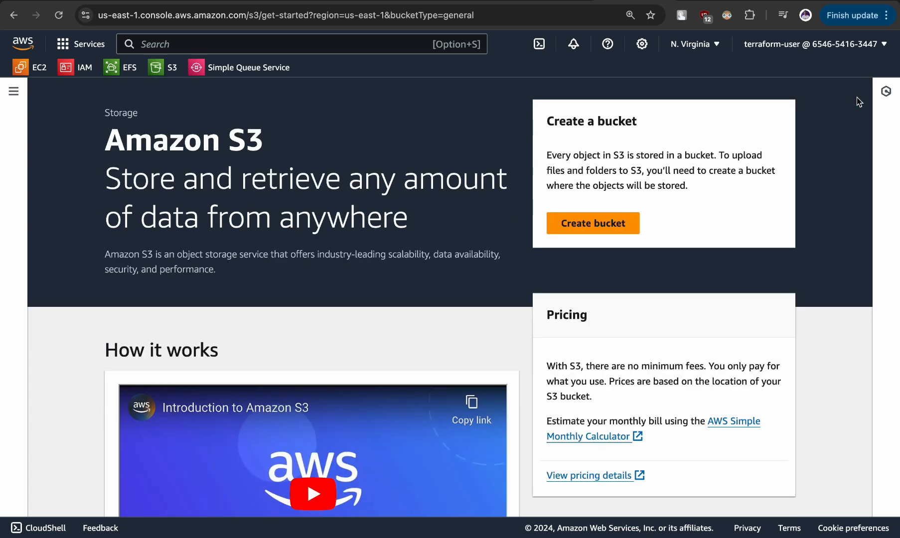